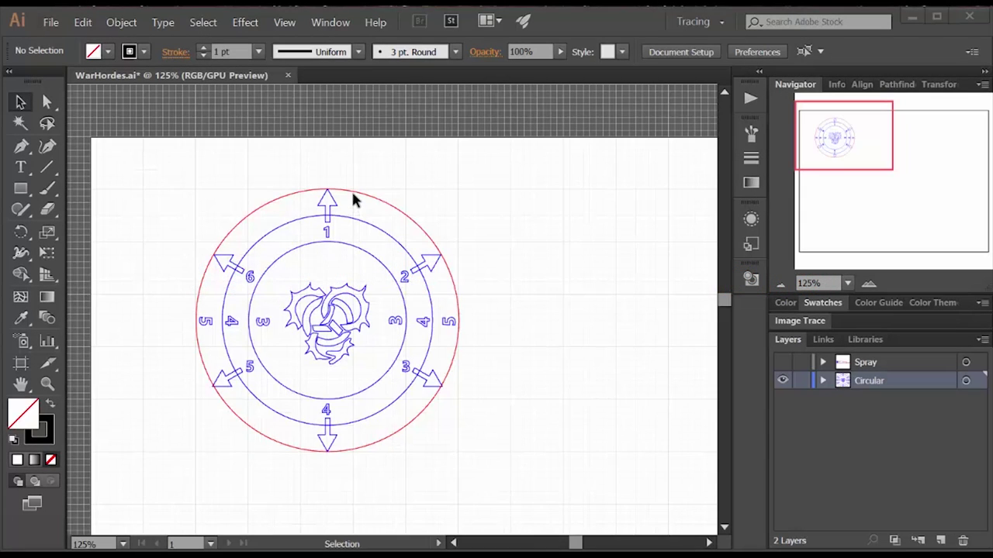
pyautogui.click(23, 191)
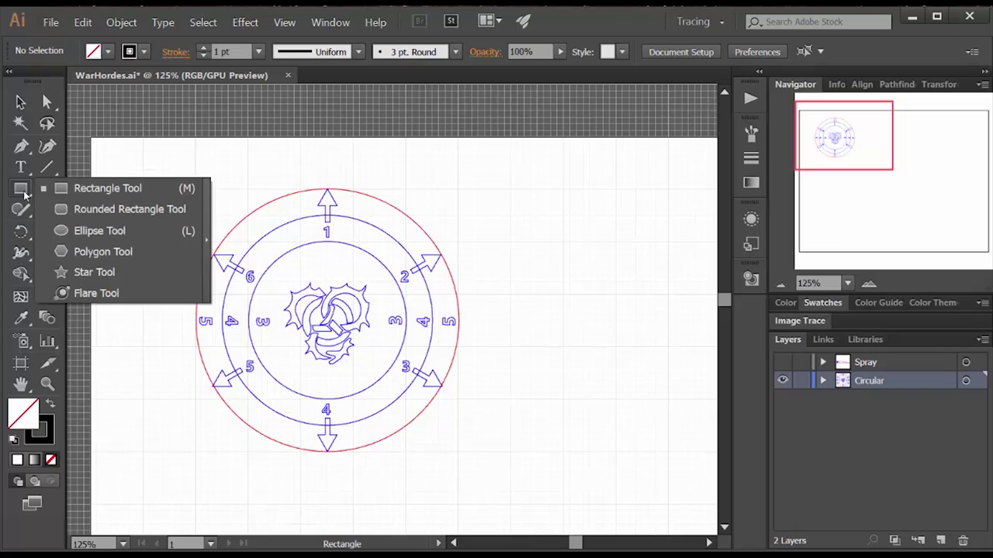
pyautogui.moveTo(24, 194); pyautogui.dragTo(65, 230)
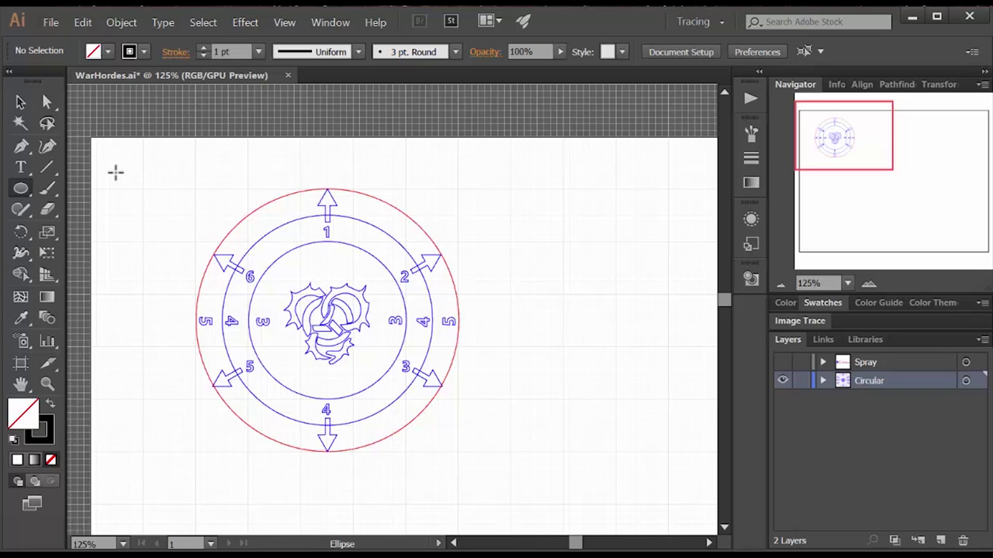
pyautogui.click(115, 172)
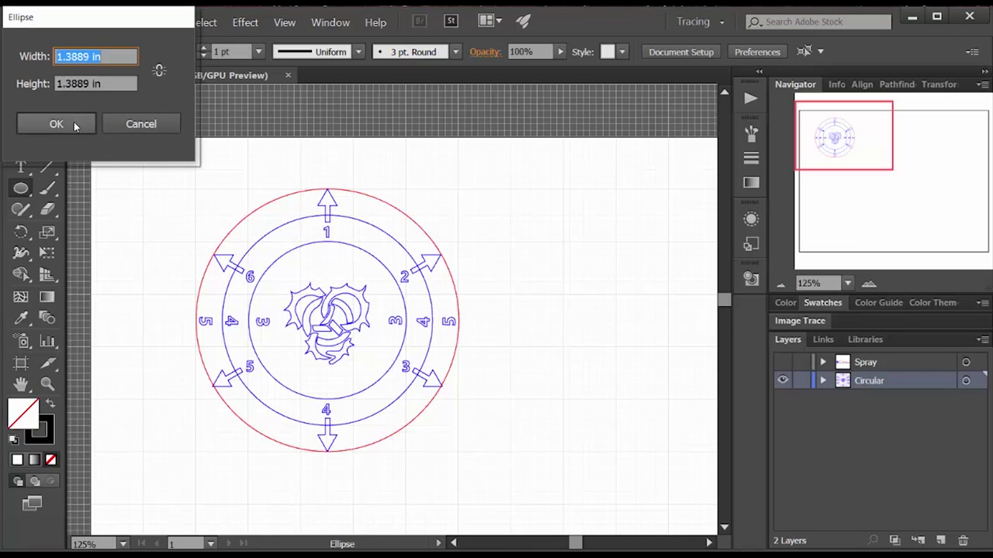
pyautogui.click(124, 128)
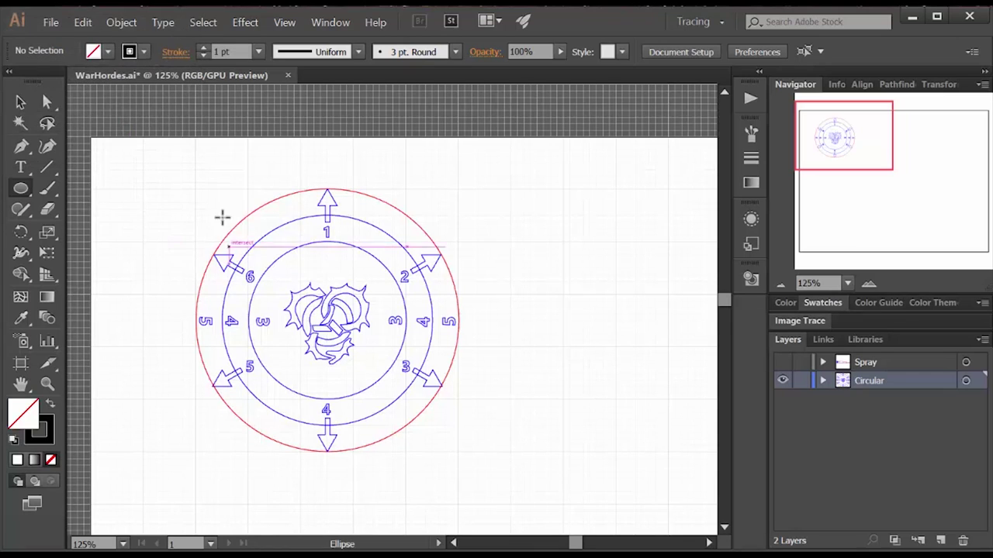
pyautogui.click(21, 103)
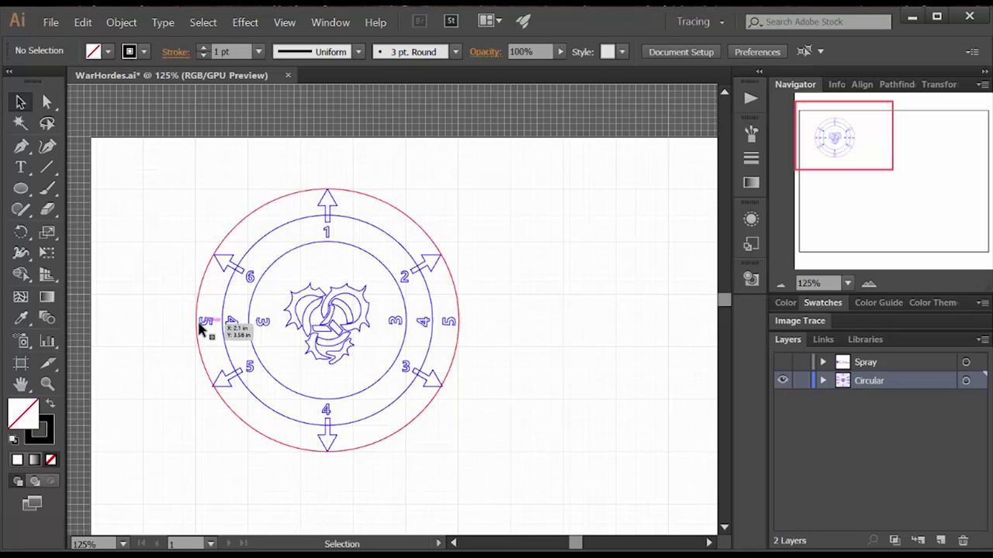
# Step: Draw a horizontal line across the ruler's outer circle and select it
pyautogui.click(47, 167)
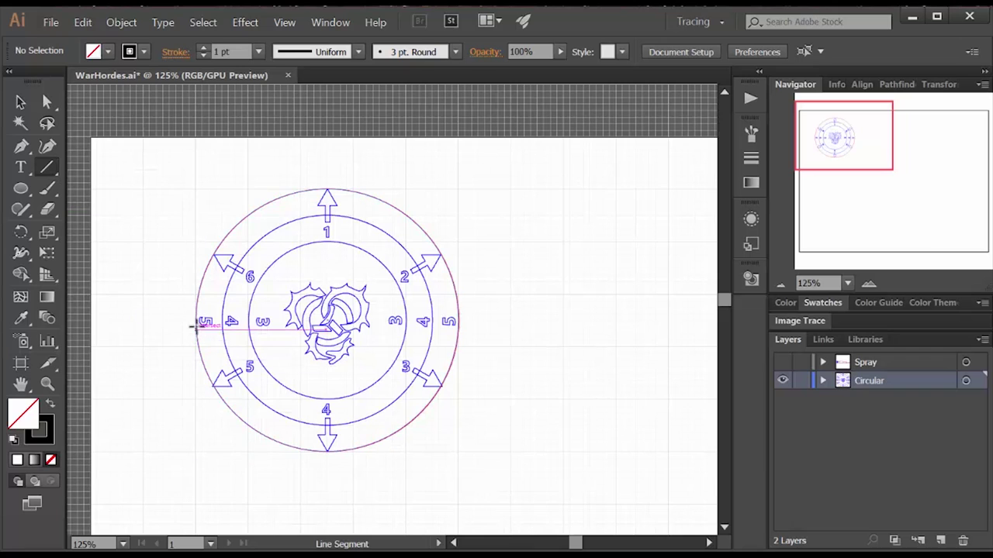
pyautogui.moveTo(200, 321); pyautogui.dragTo(460, 321)
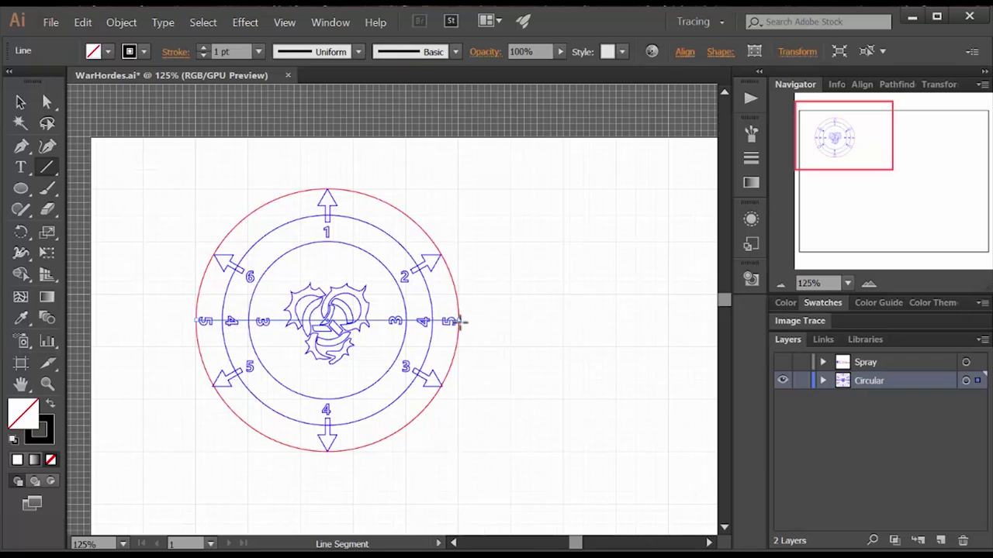
pyautogui.press('v')
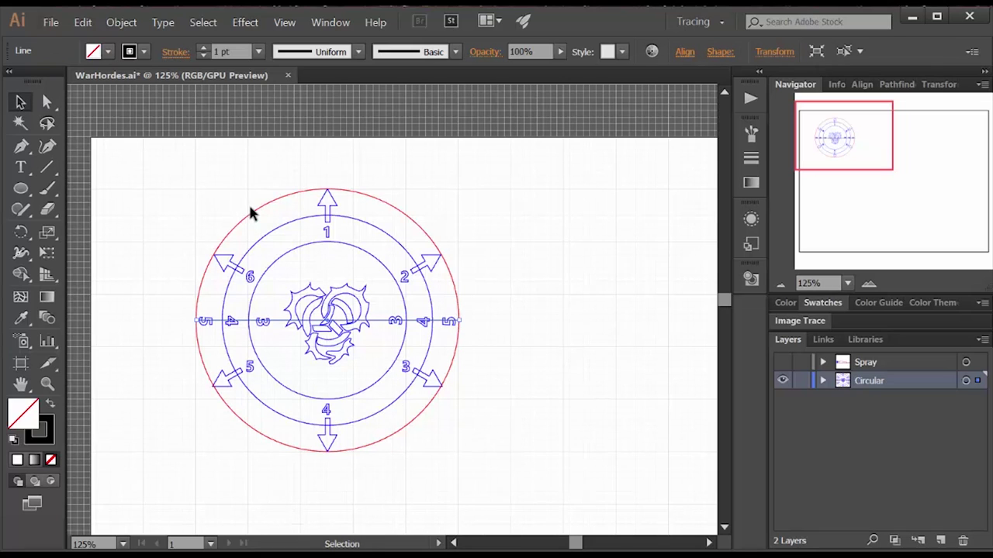
pyautogui.click(256, 215)
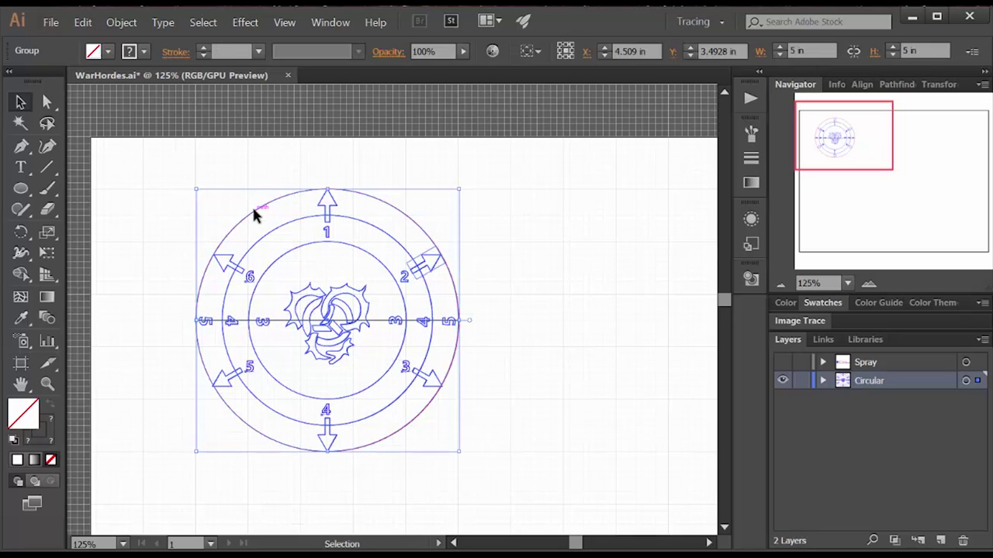
pyautogui.click(171, 284)
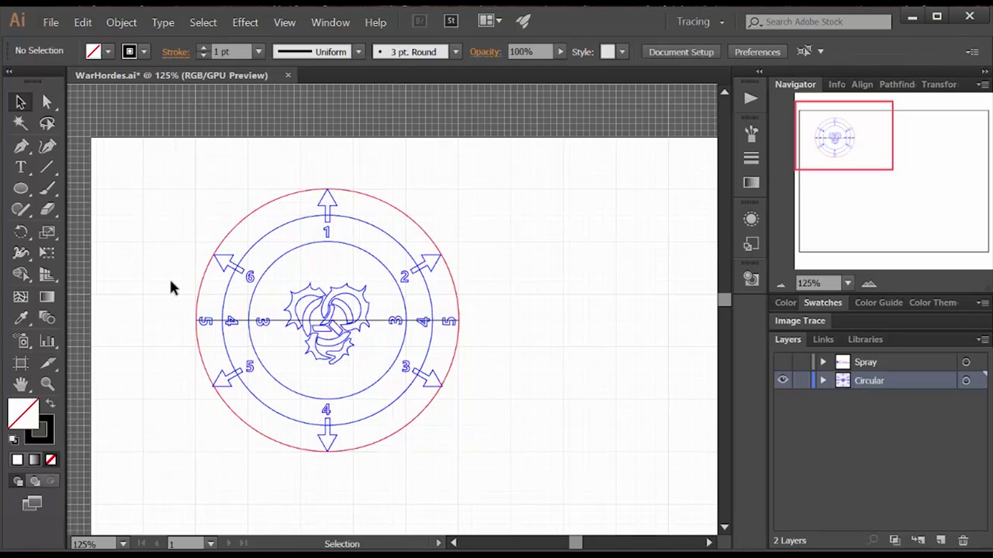
pyautogui.click(280, 324)
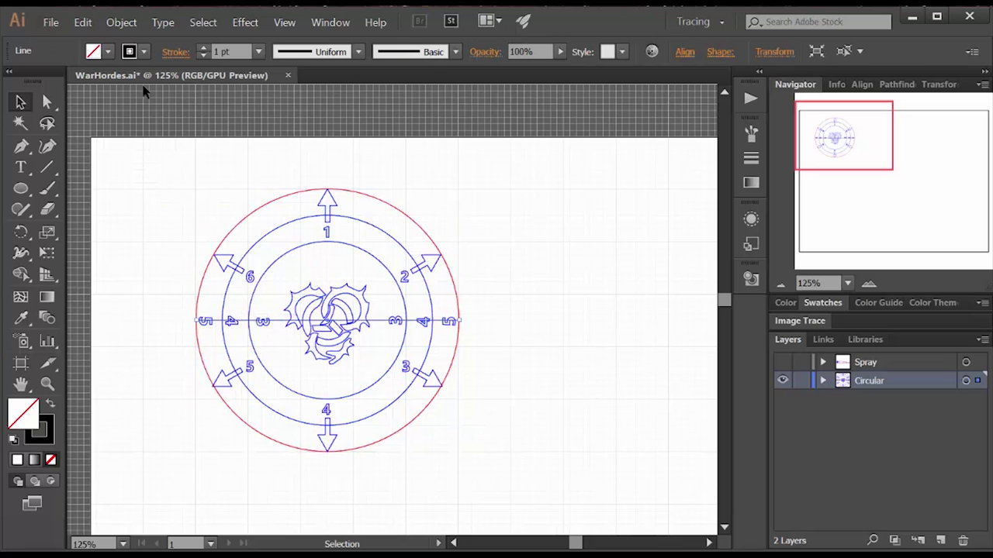
# Step: Rotate the line 30° with Object > Transform > Rotate
pyautogui.click(121, 22)
pyautogui.moveTo(184, 40)
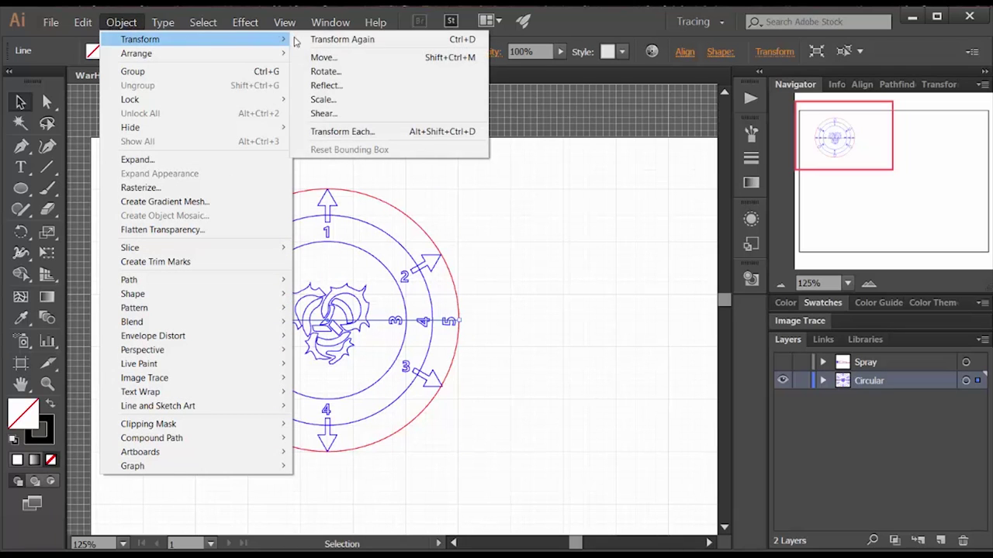
pyautogui.click(329, 72)
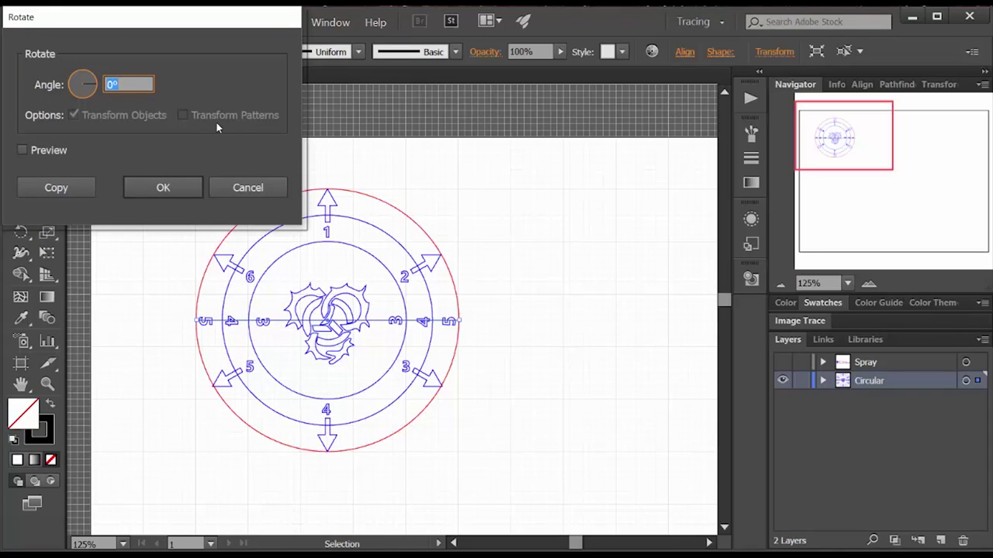
pyautogui.write('30')
pyautogui.click(155, 187)
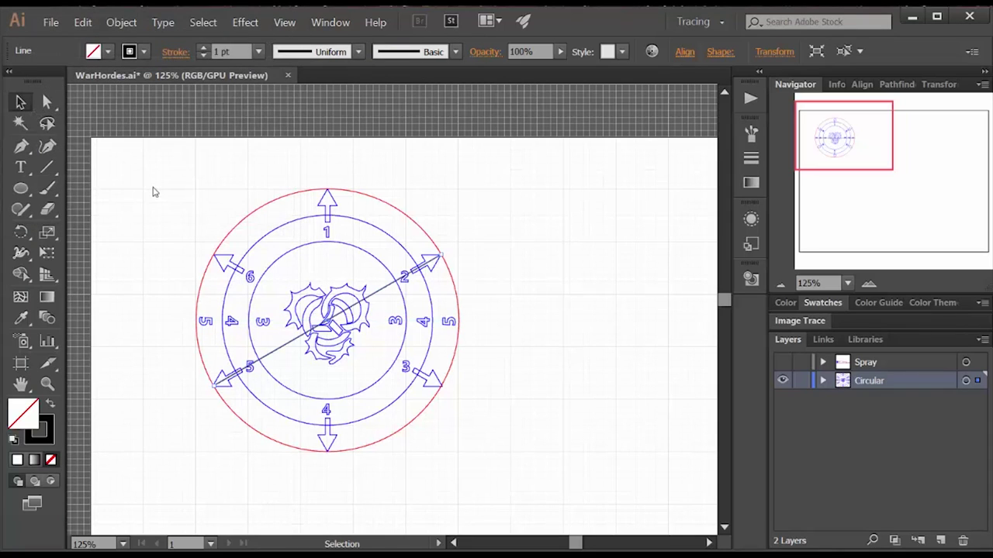
# Step: Add a new layer and name it 'Circular Reversed'
pyautogui.click(153, 191)
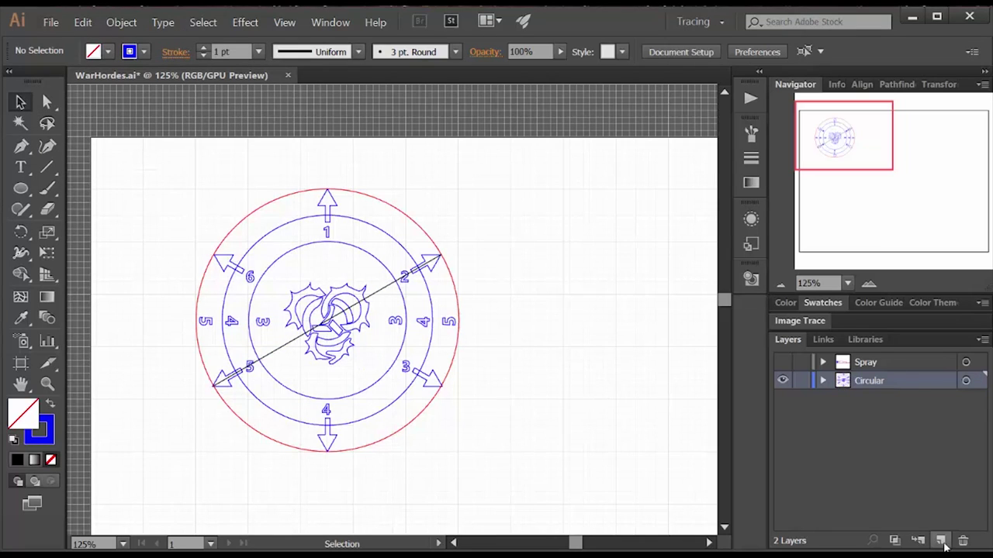
pyautogui.click(940, 541)
pyautogui.doubleClick(874, 382)
pyautogui.write('Circular Reversed')
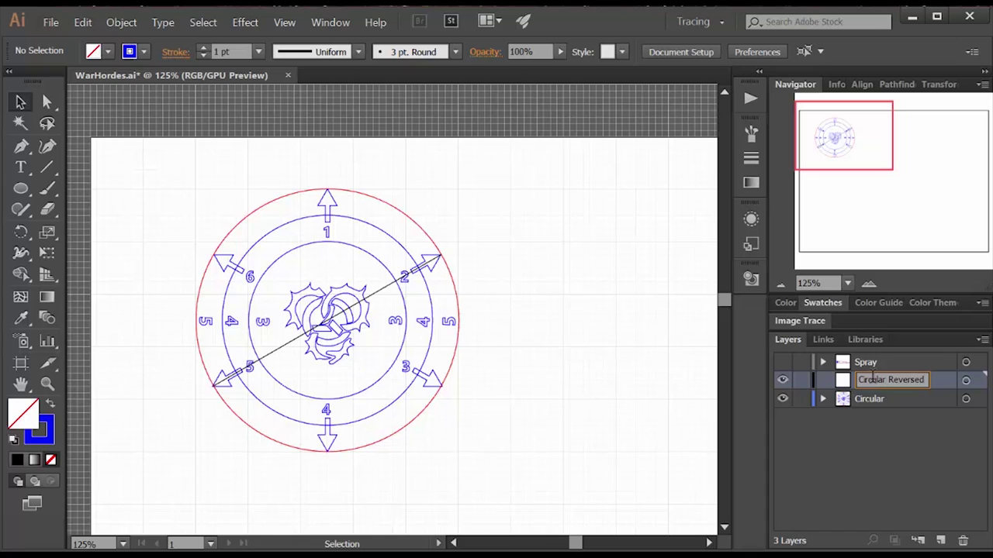
pyautogui.press('Return')
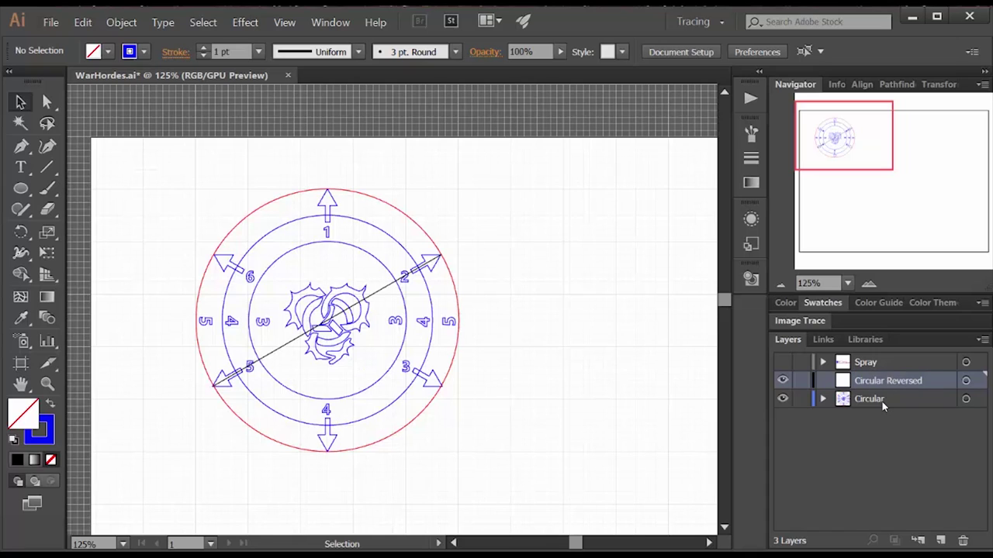
# Step: Delete the diagonal line from the Circular layer, then select all the artwork
pyautogui.click(883, 399)
pyautogui.click(398, 284)
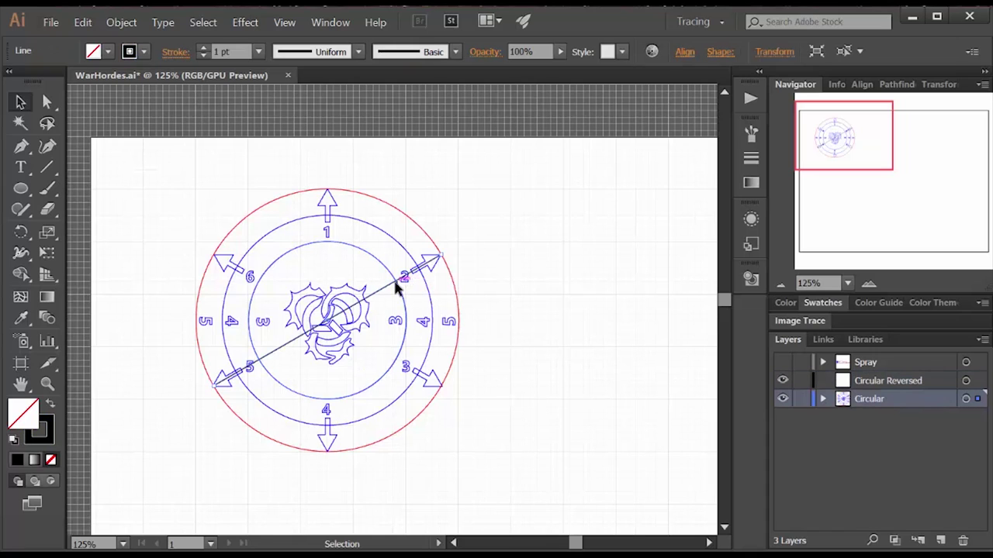
pyautogui.press('Delete')
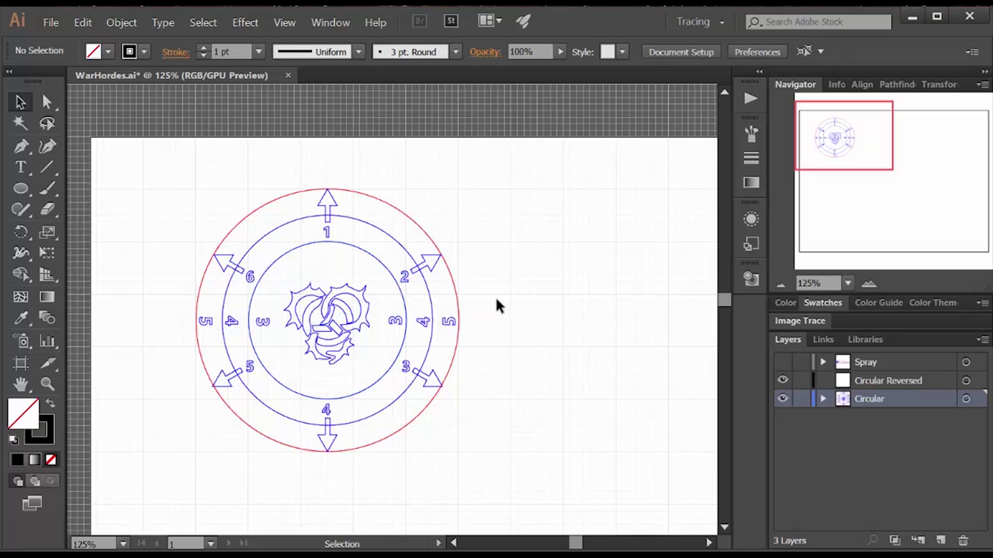
pyautogui.hotkey('ctrl', 'a')
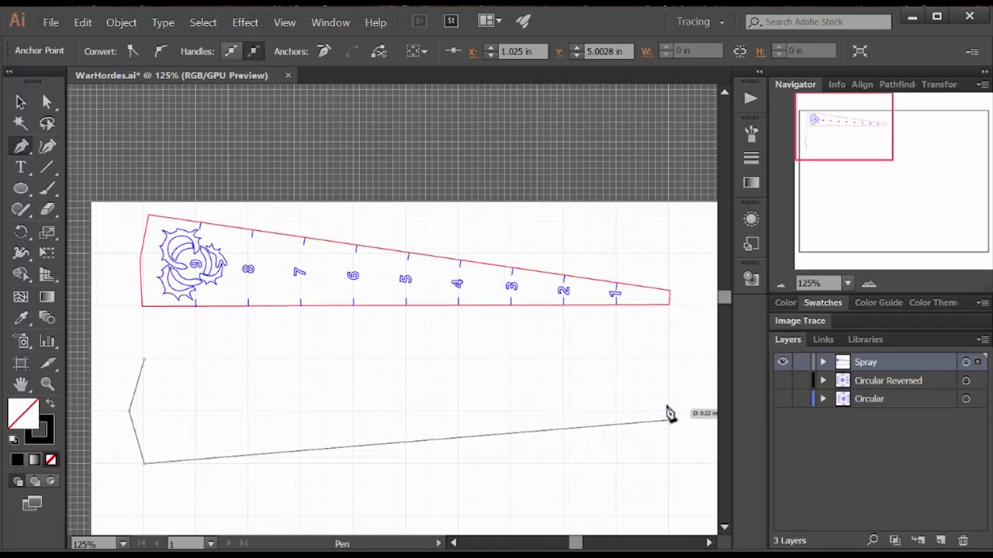
# Step: Add the outline's last corner and close it on the start point below the straight ruler
pyautogui.click(670, 399)
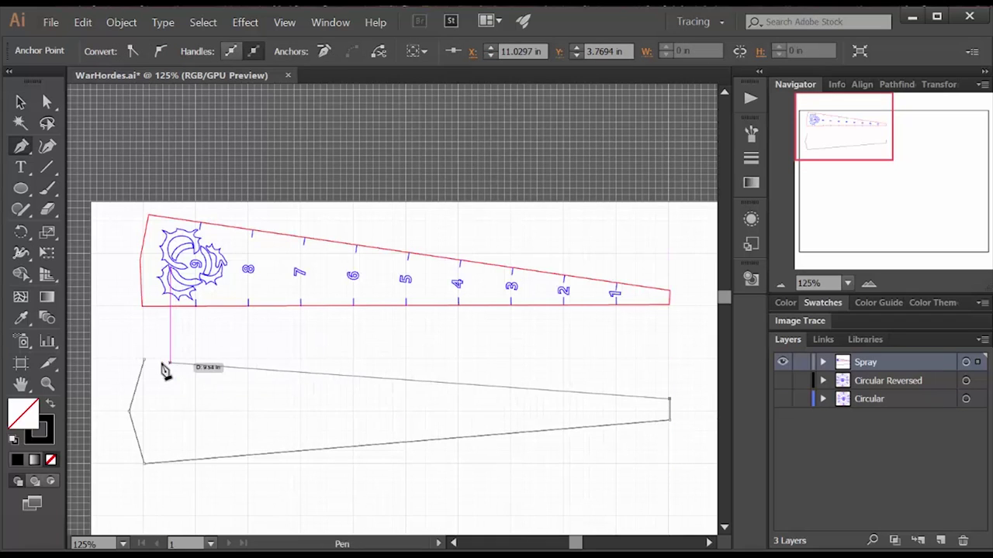
pyautogui.click(143, 361)
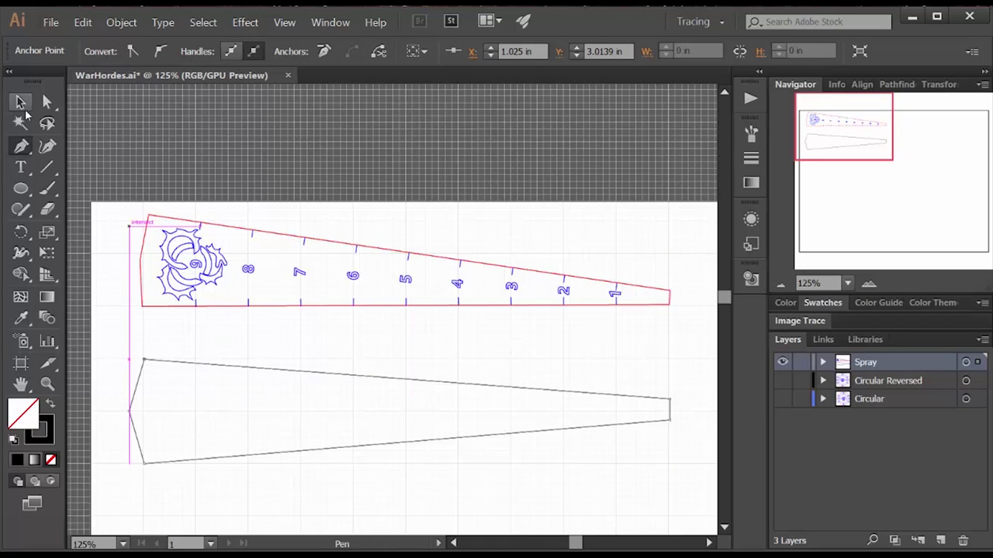
pyautogui.click(19, 101)
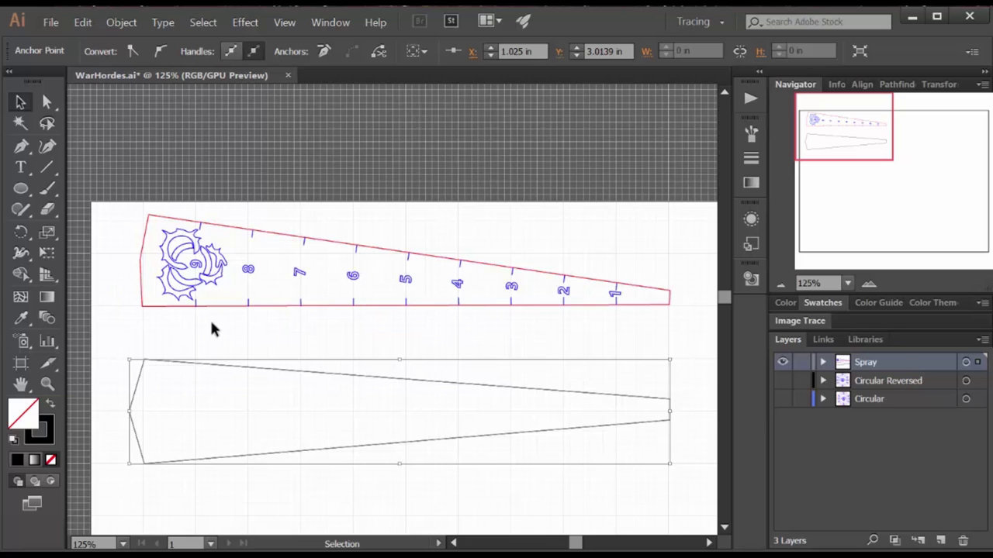
# Step: Extend the tick line, rotate it to the top edge's slope, and nudge it onto the upper ruler's edge
pyautogui.click(250, 304)
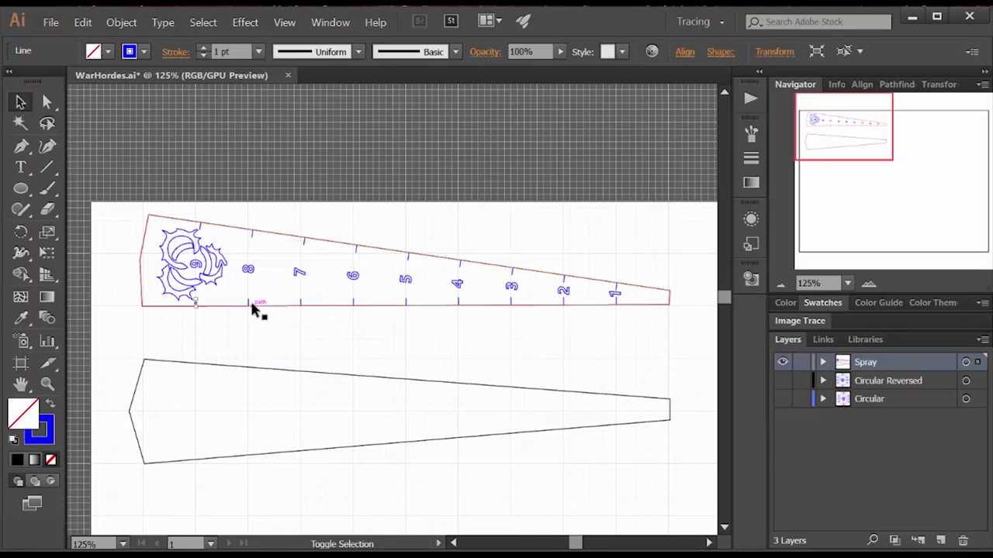
pyautogui.moveTo(349, 310); pyautogui.dragTo(624, 314)
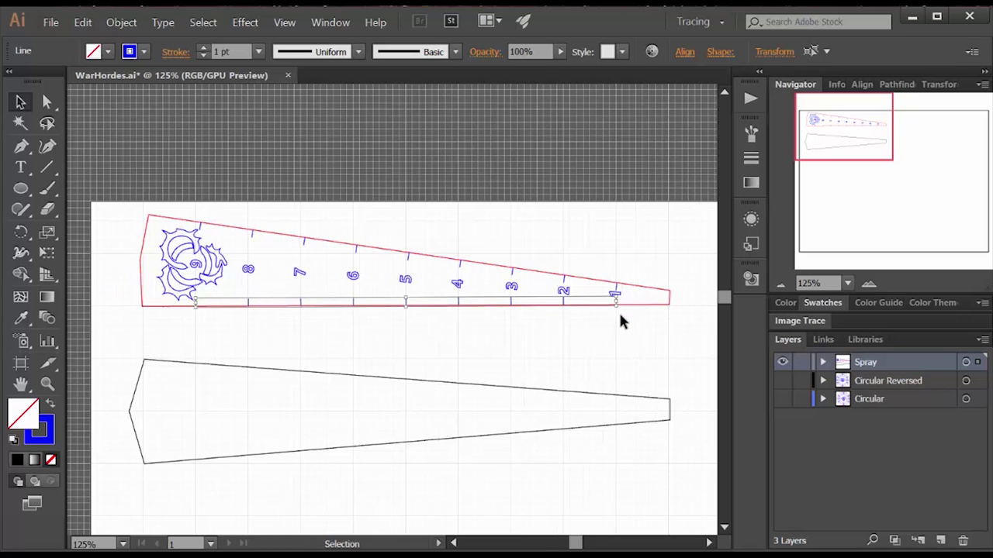
pyautogui.rightClick(523, 305)
pyautogui.click(532, 367)
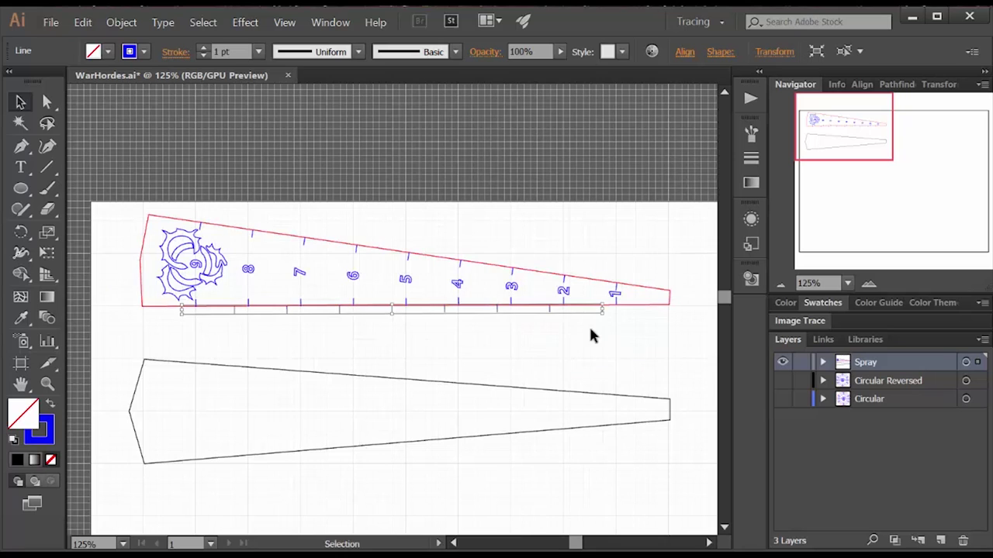
pyautogui.moveTo(606, 315); pyautogui.dragTo(595, 346)
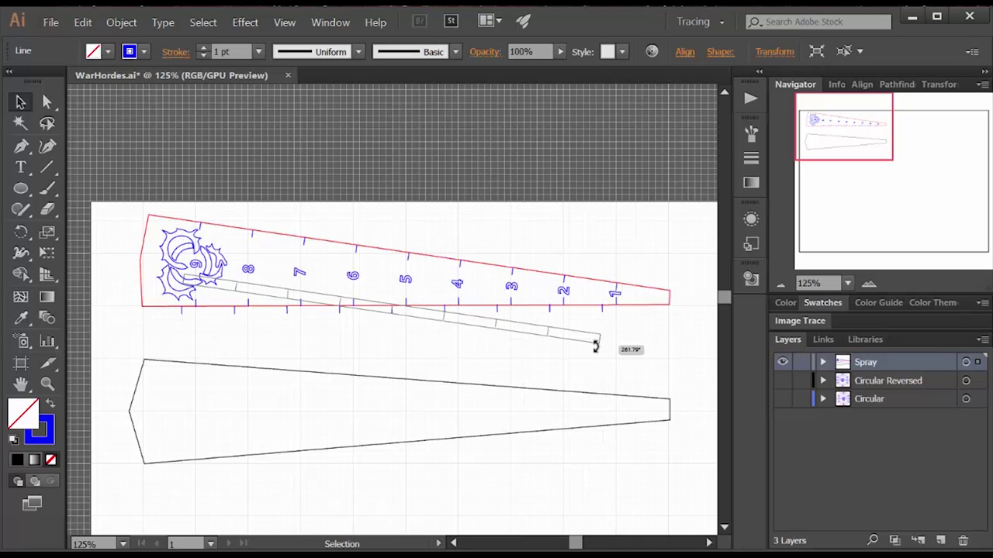
pyautogui.hotkey('shift', 'Up')
pyautogui.hotkey('shift', 'Up')
pyautogui.hotkey('shift', 'Up')
pyautogui.hotkey('shift', 'Up')
pyautogui.hotkey('shift', 'Up')
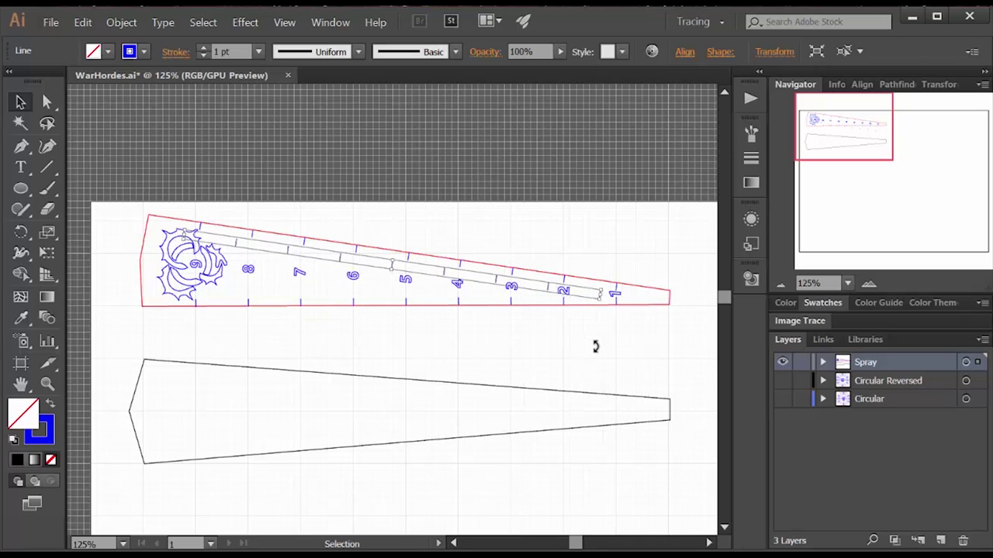
pyautogui.press('Up')
pyautogui.press('Up')
pyautogui.press('Up')
pyautogui.press('Up')
pyautogui.press('Up')
pyautogui.press('Up')
pyautogui.hotkey('shift', 'Right')
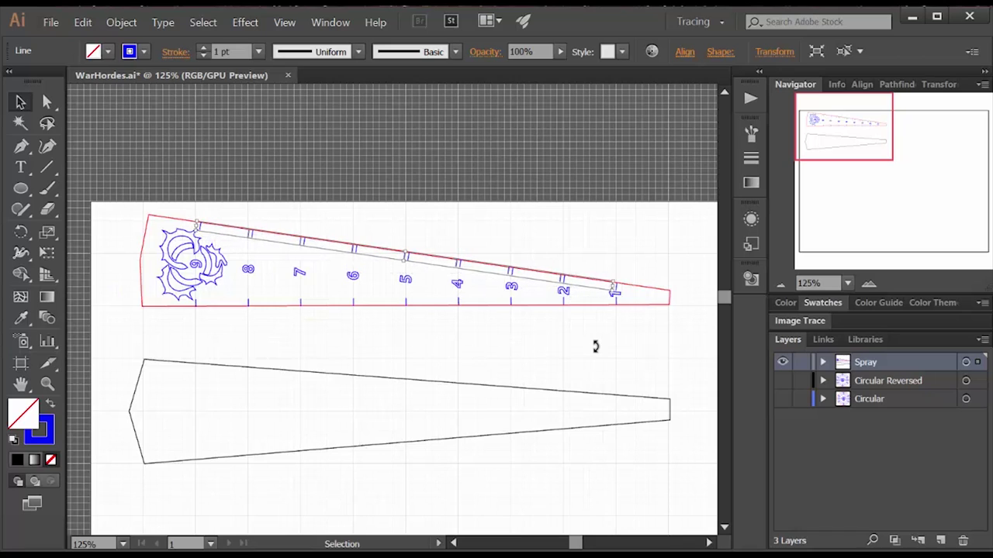
pyautogui.press('Right')
pyautogui.press('Right')
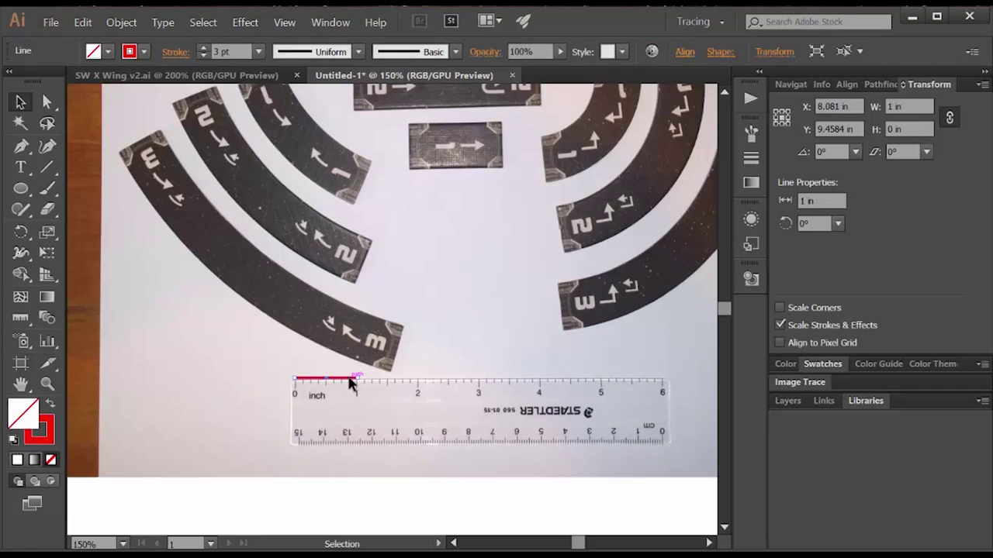
# Step: Check the photo's scaled height, then align the red 1 in line with the ruler marks
pyautogui.click(327, 497)
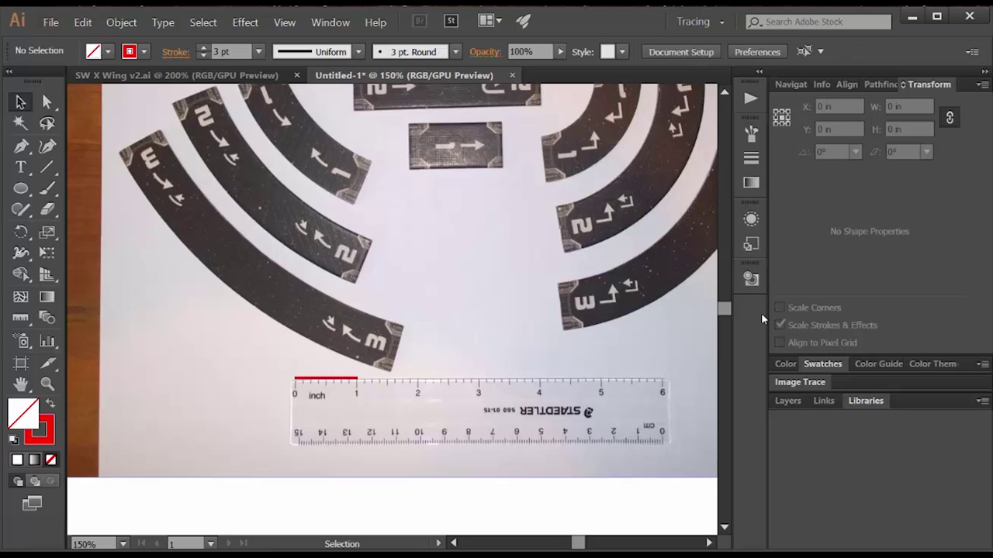
pyautogui.click(665, 439)
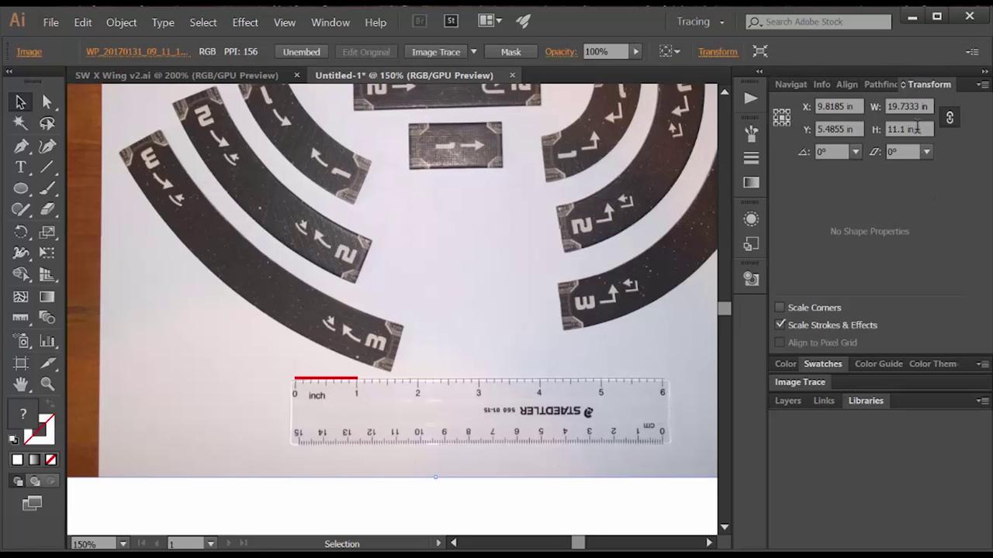
pyautogui.click(917, 128)
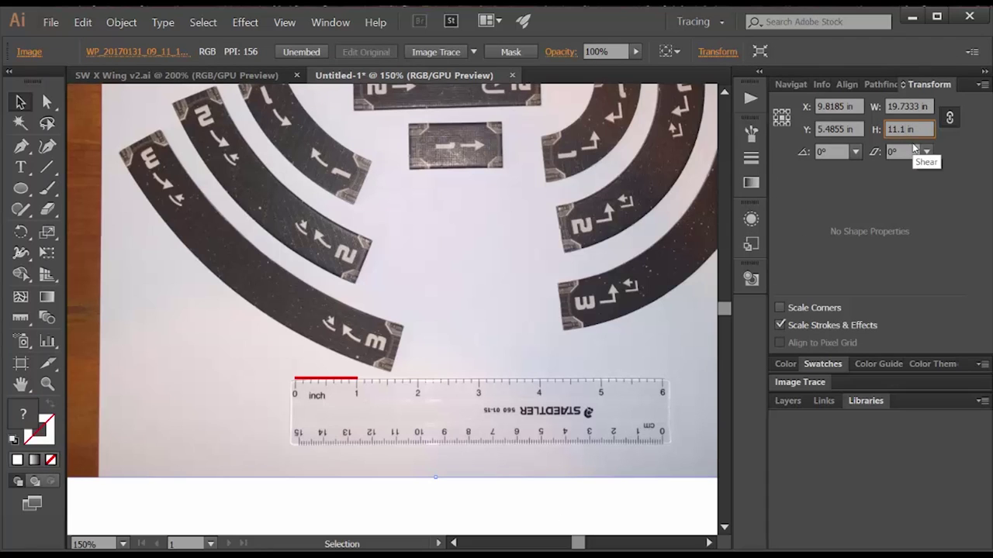
pyautogui.click(629, 526)
pyautogui.click(351, 380)
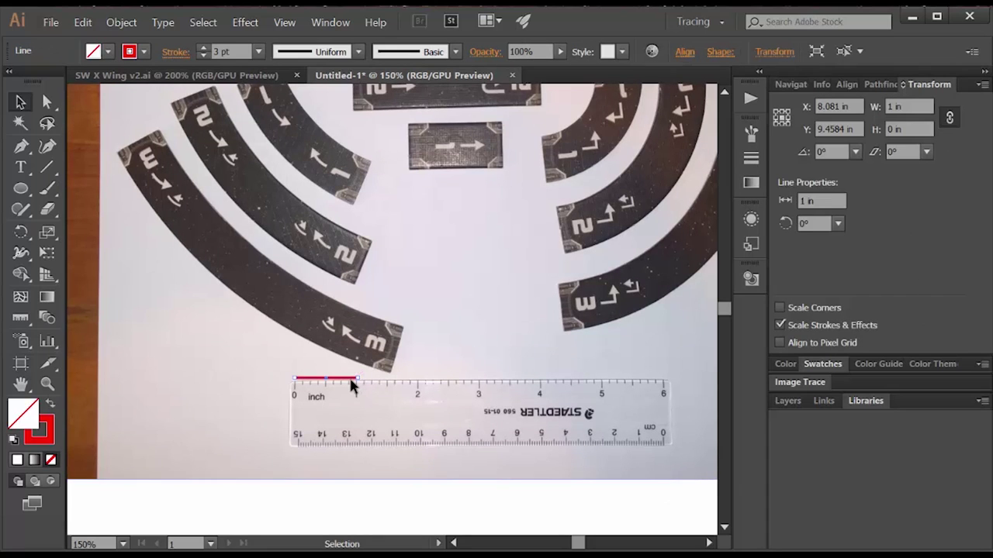
pyautogui.moveTo(351, 381); pyautogui.dragTo(350, 381)
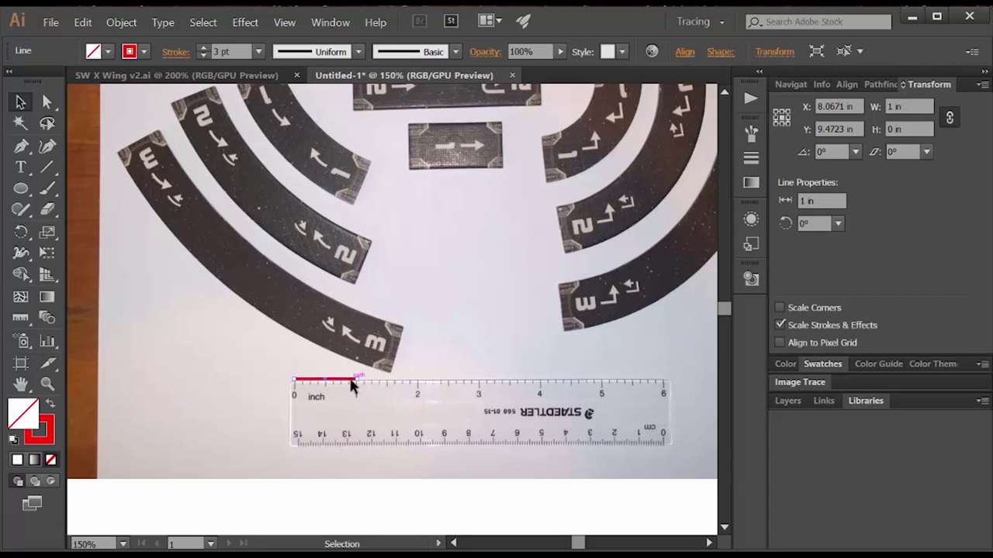
pyautogui.click(350, 510)
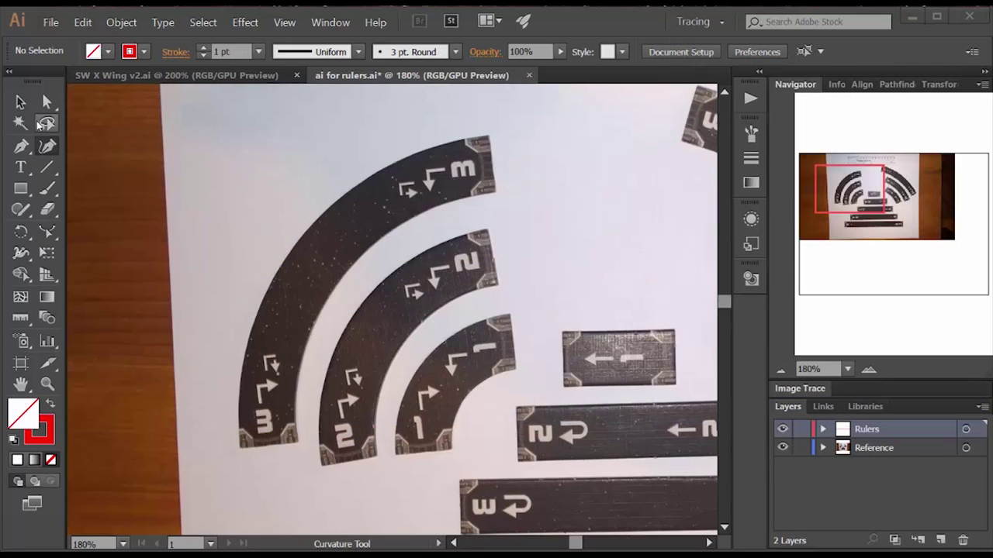
# Step: Trace the range-3 arc's outer edge with the Curvature Tool, from bottom corner to top corner
pyautogui.click(49, 143)
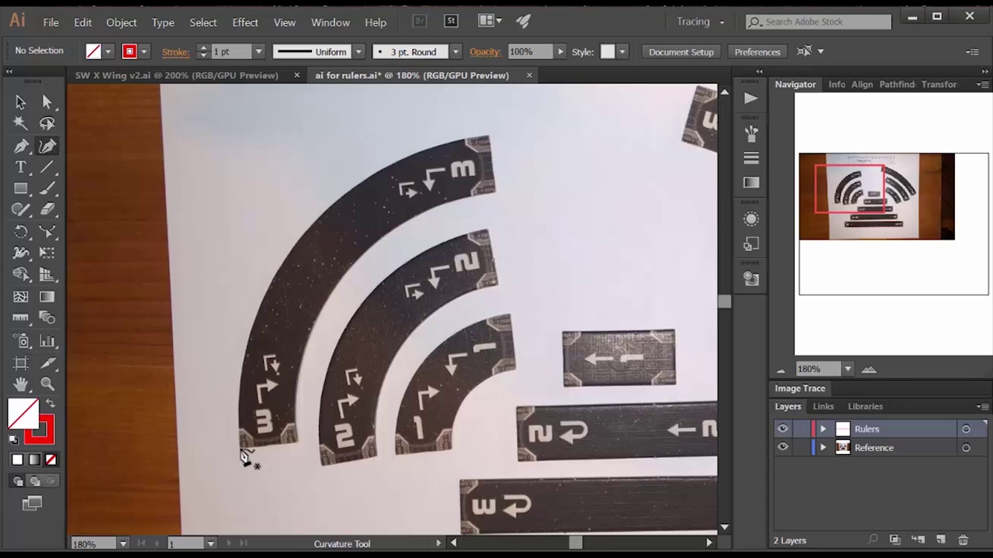
pyautogui.click(241, 449)
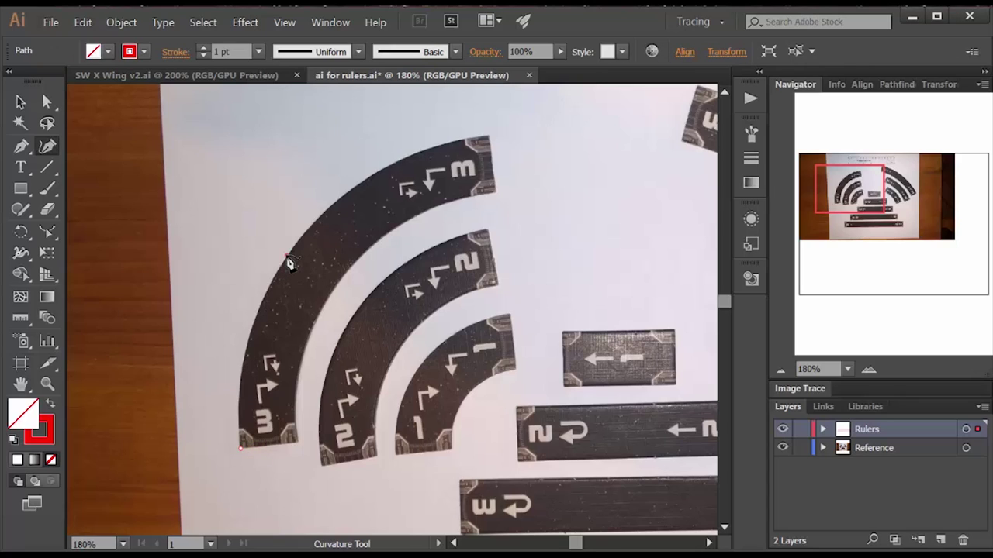
pyautogui.click(286, 257)
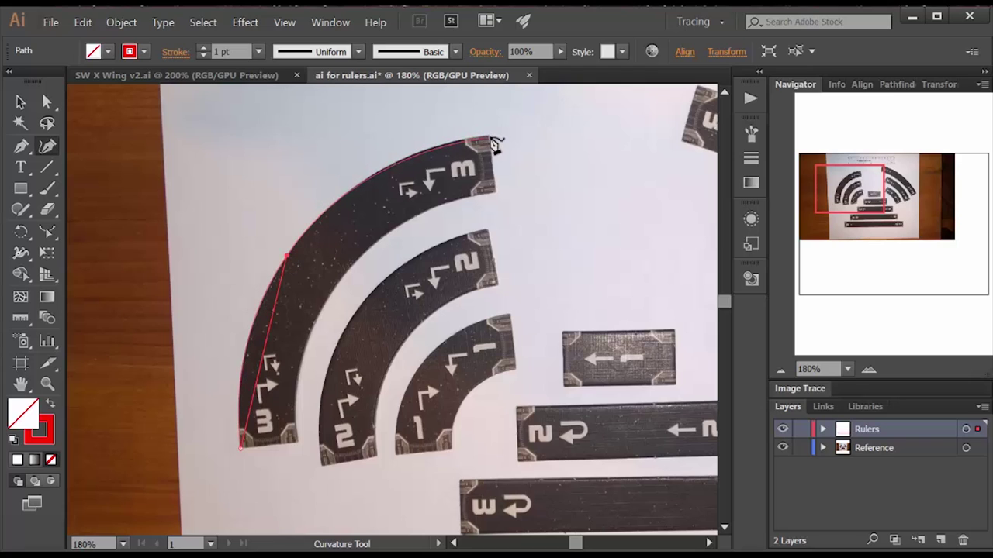
pyautogui.click(490, 139)
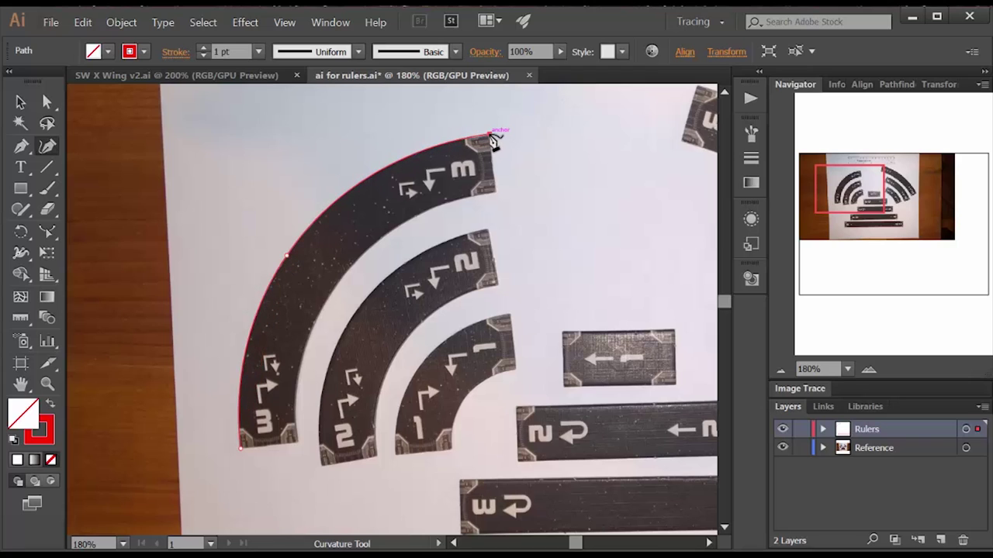
pyautogui.rightClick(490, 138)
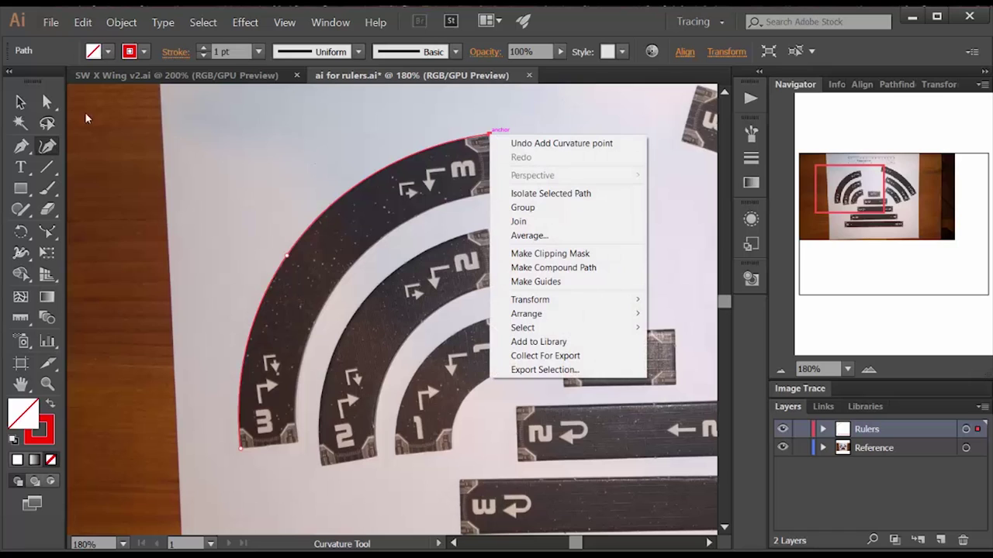
pyautogui.click(20, 102)
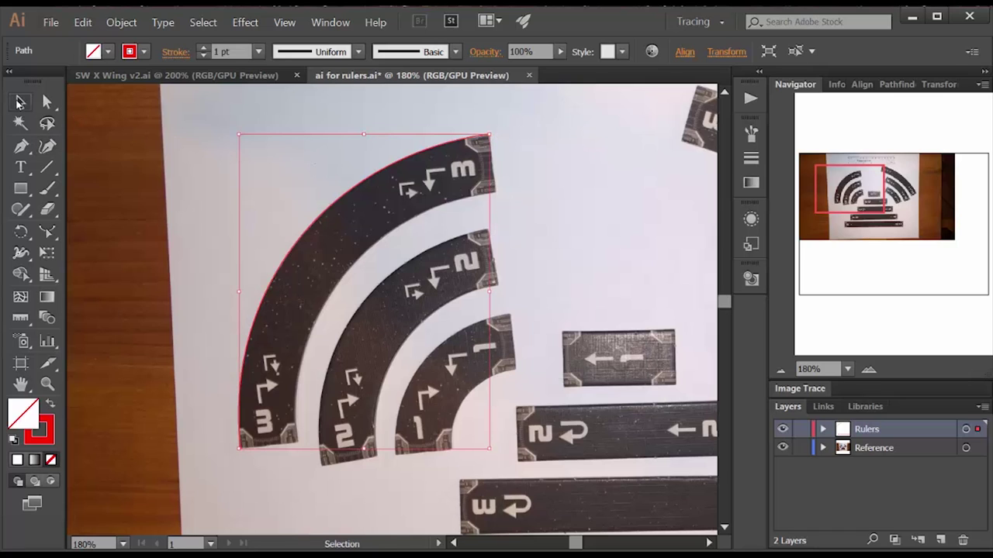
pyautogui.click(183, 129)
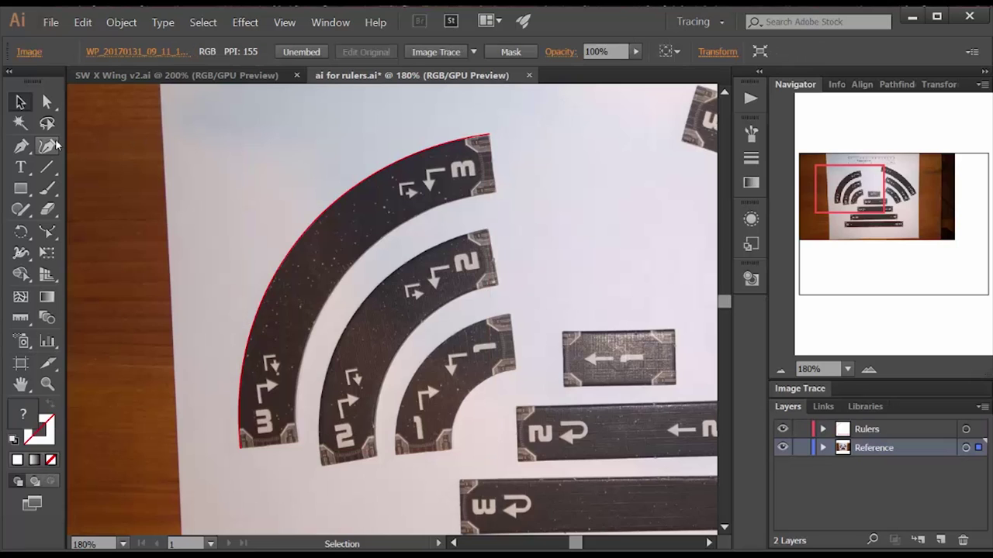
# Step: Set the stroke to red, trace the arc's inner edge, and hide the reference photo
pyautogui.click(47, 146)
pyautogui.click(58, 82)
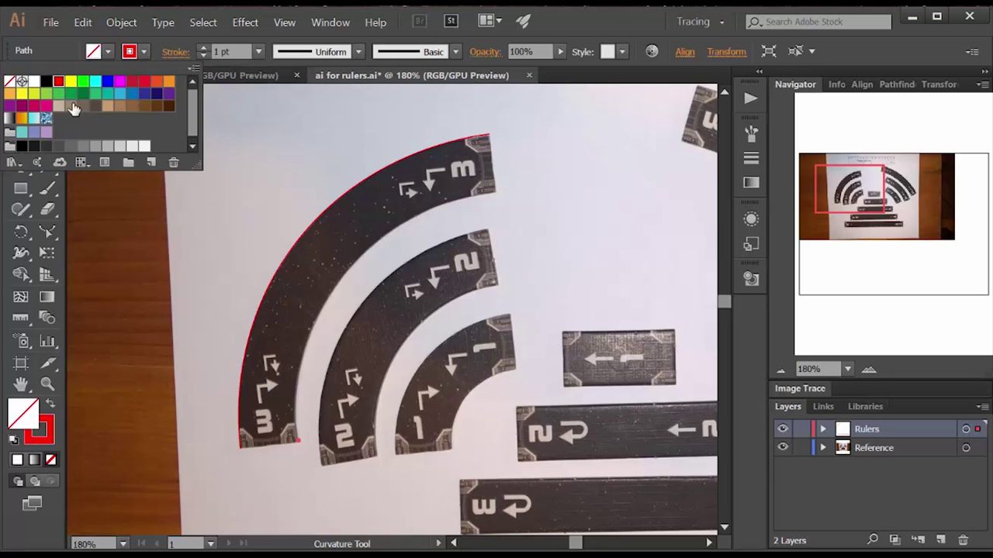
pyautogui.click(338, 297)
pyautogui.click(335, 288)
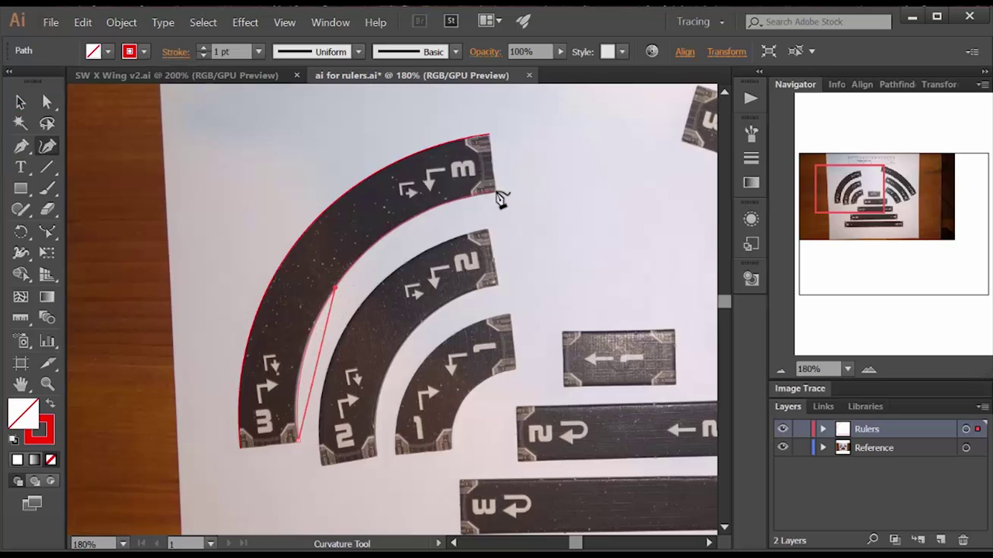
pyautogui.rightClick(497, 194)
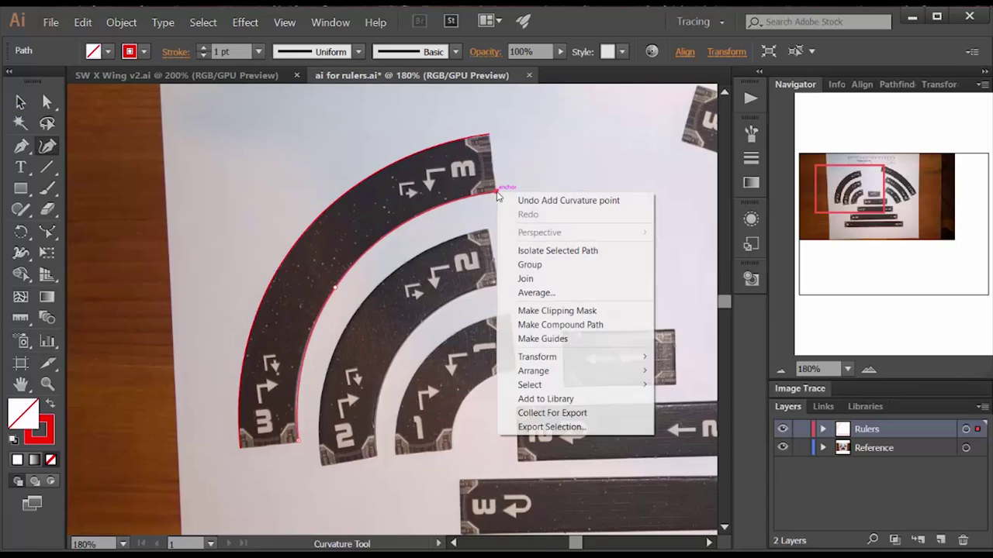
pyautogui.click(21, 101)
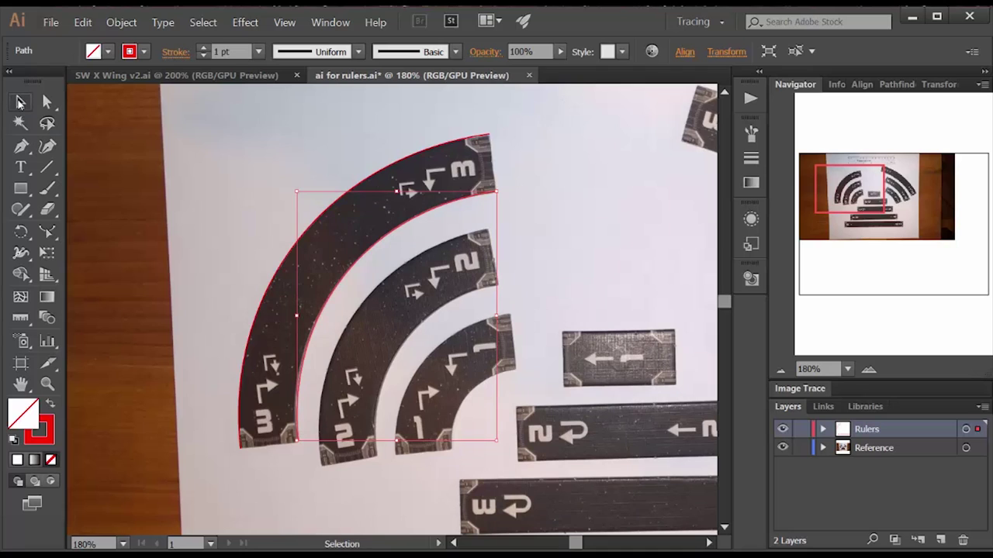
pyautogui.click(260, 170)
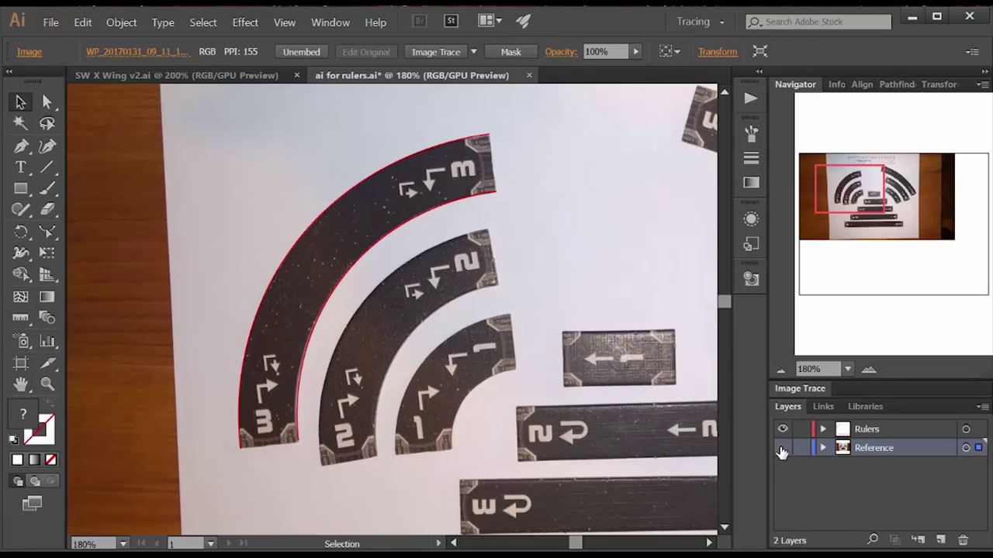
pyautogui.click(783, 447)
# Step: Draw red end lines on the Rulers layer closing the arcs' bottom and top ends
pyautogui.click(47, 167)
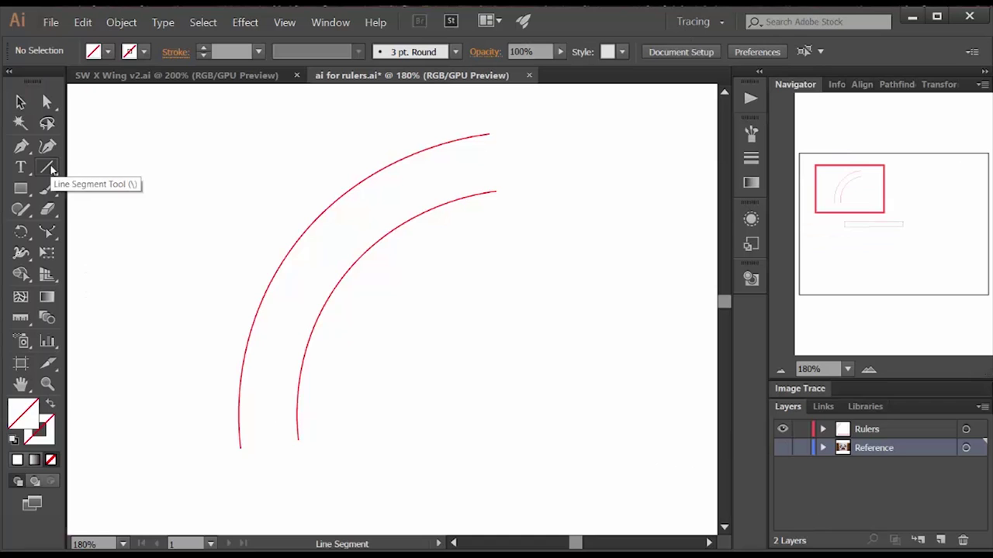
pyautogui.click(146, 52)
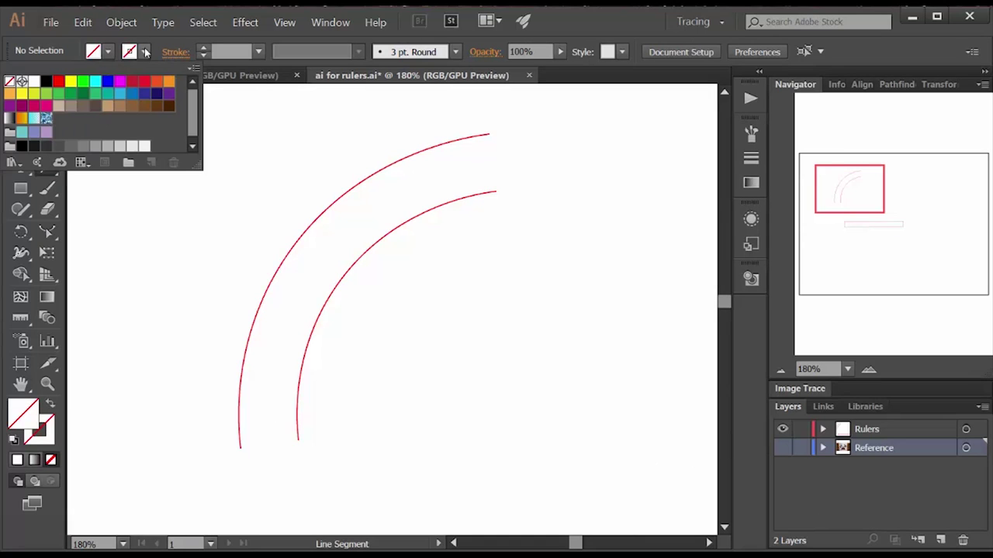
pyautogui.click(58, 82)
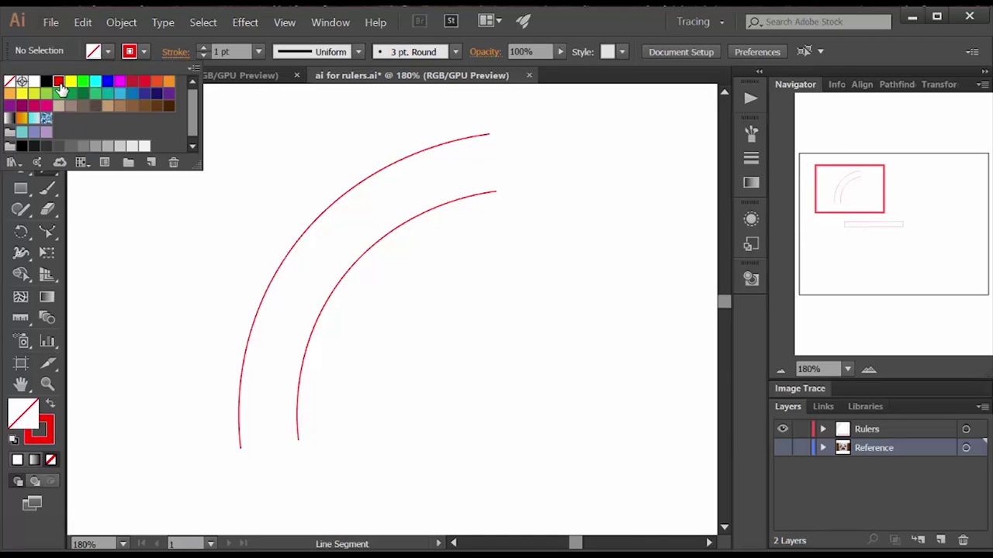
pyautogui.click(882, 432)
pyautogui.click(883, 430)
pyautogui.moveTo(240, 448); pyautogui.dragTo(299, 440)
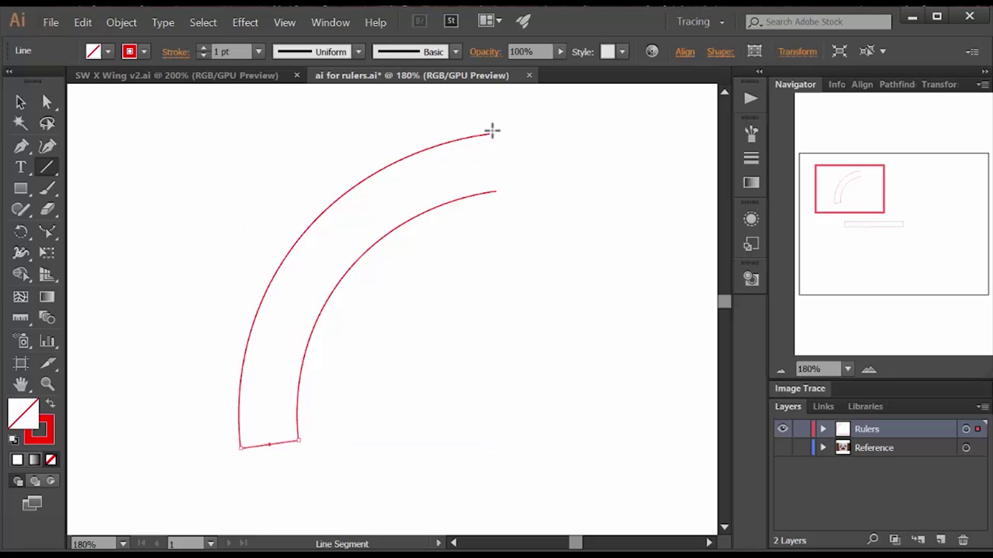
pyautogui.moveTo(489, 134); pyautogui.dragTo(496, 188)
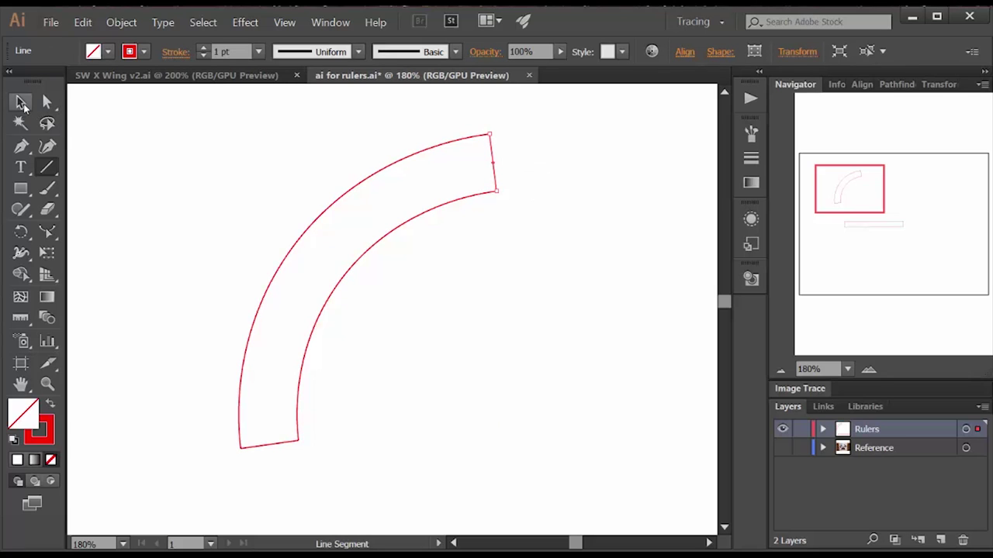
# Step: Select the outer arc and end line and join them into one outline
pyautogui.click(21, 104)
pyautogui.click(329, 208)
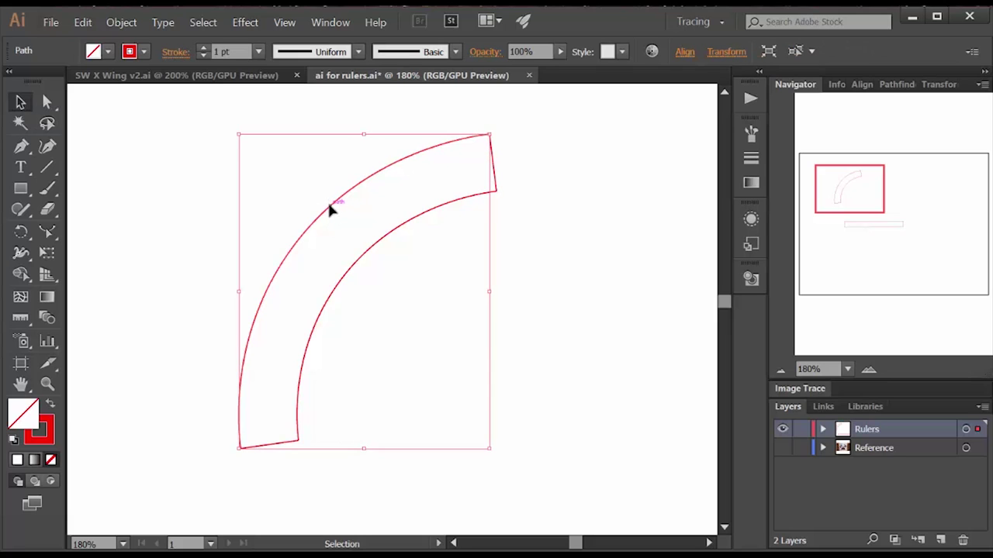
pyautogui.keyDown('shift'); pyautogui.click(492, 161); pyautogui.keyUp('shift')
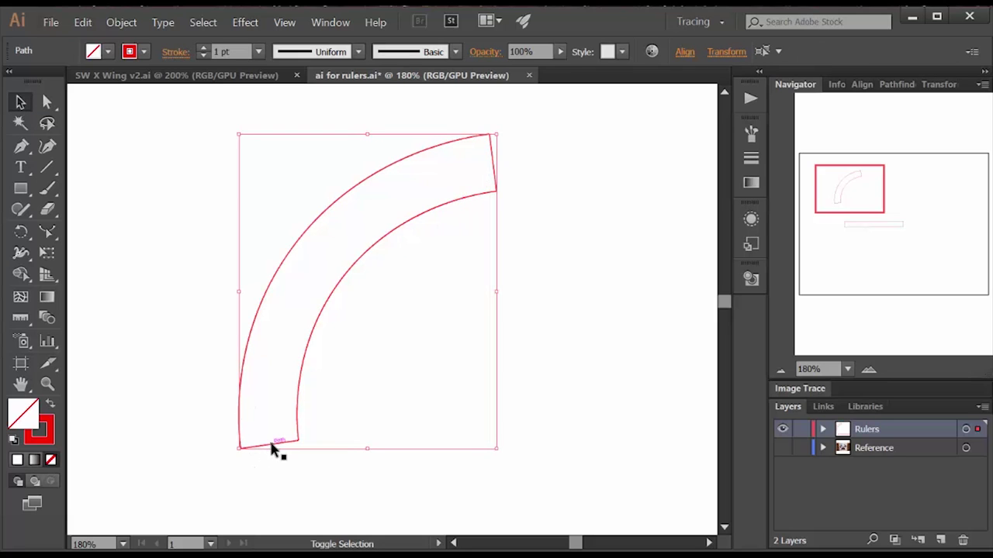
pyautogui.rightClick(285, 392)
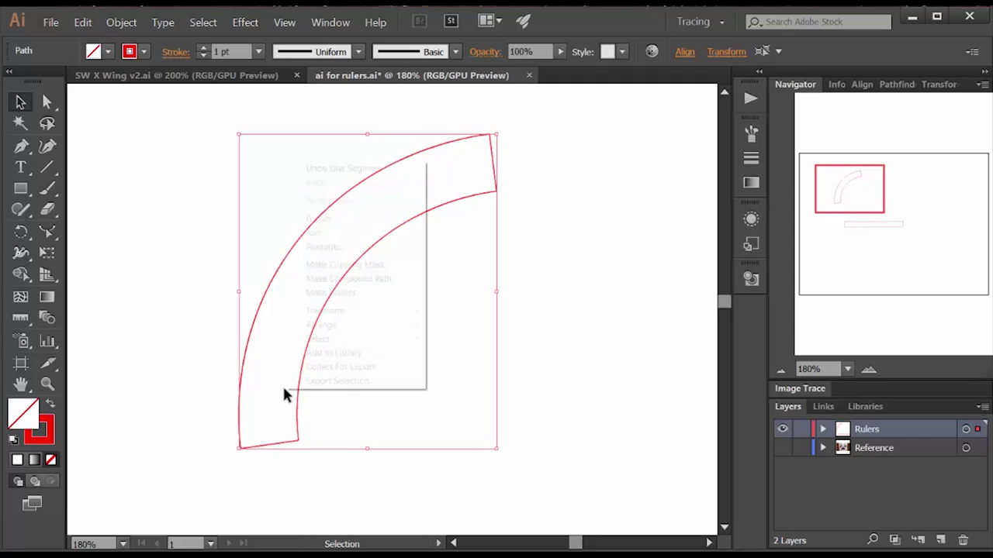
pyautogui.click(314, 233)
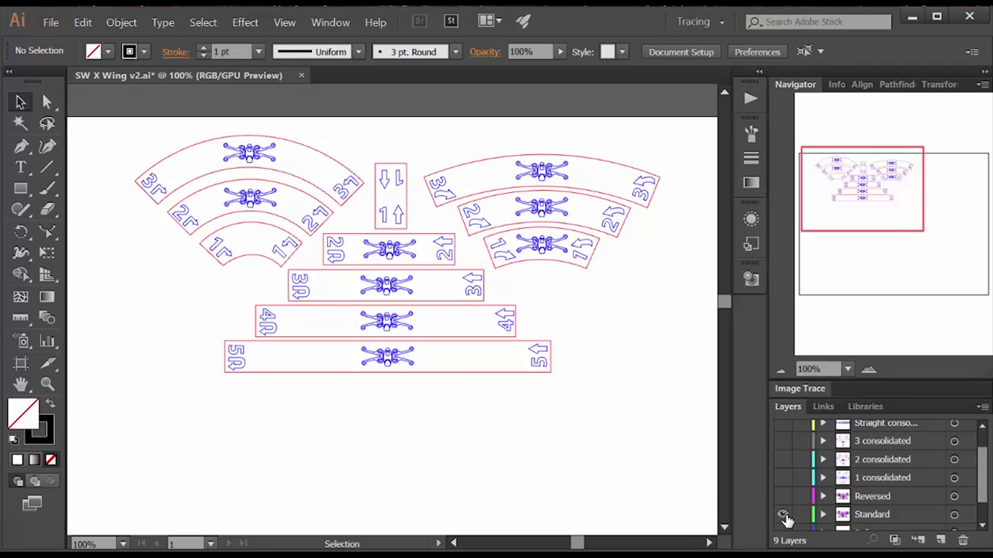
# Step: Hide the Standard layer pieces and show the Reversed layer pieces
pyautogui.click(783, 515)
pyautogui.click(782, 497)
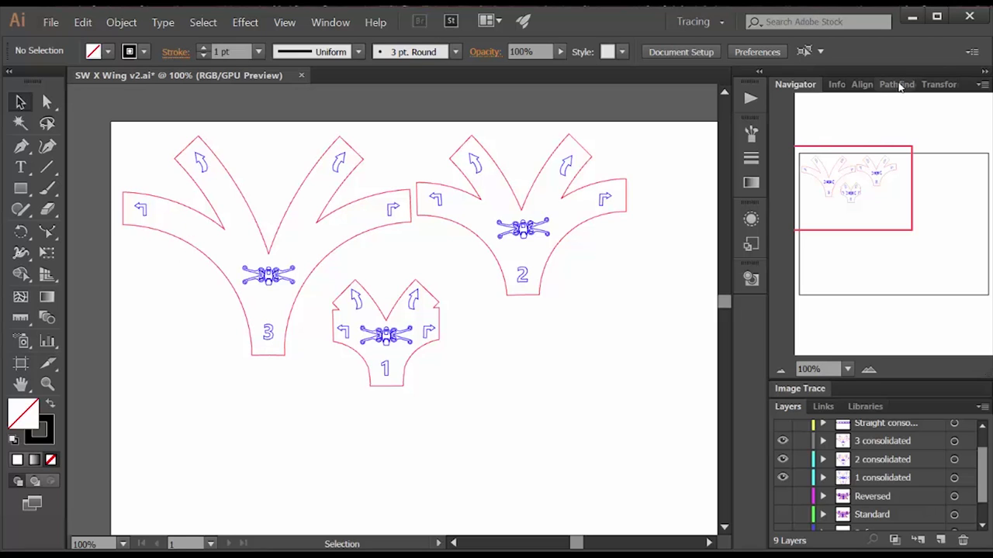
# Step: Bring up the Pathfinder panel from the right panel dock
pyautogui.click(896, 85)
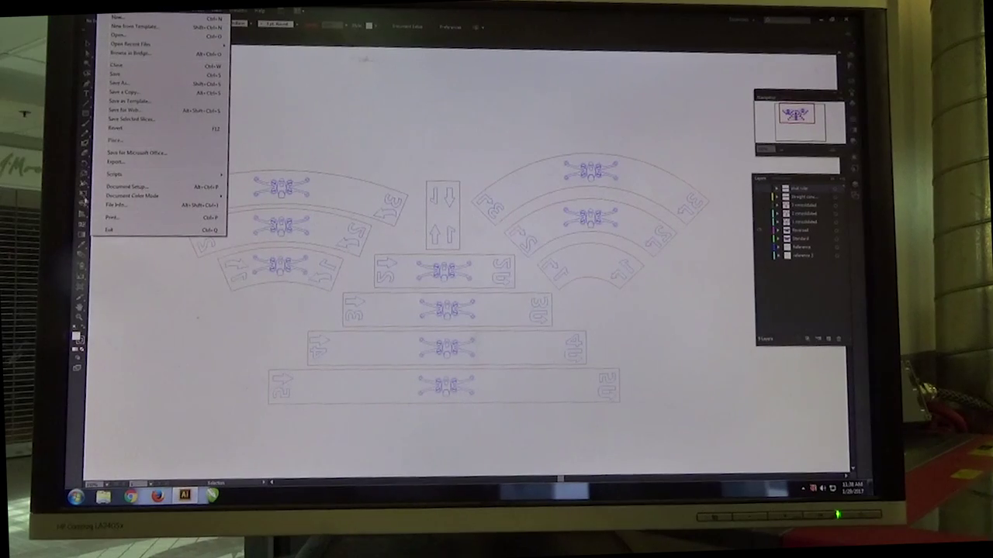
# Step: Print the full range-ruler layout from the print settings
pyautogui.click(111, 218)
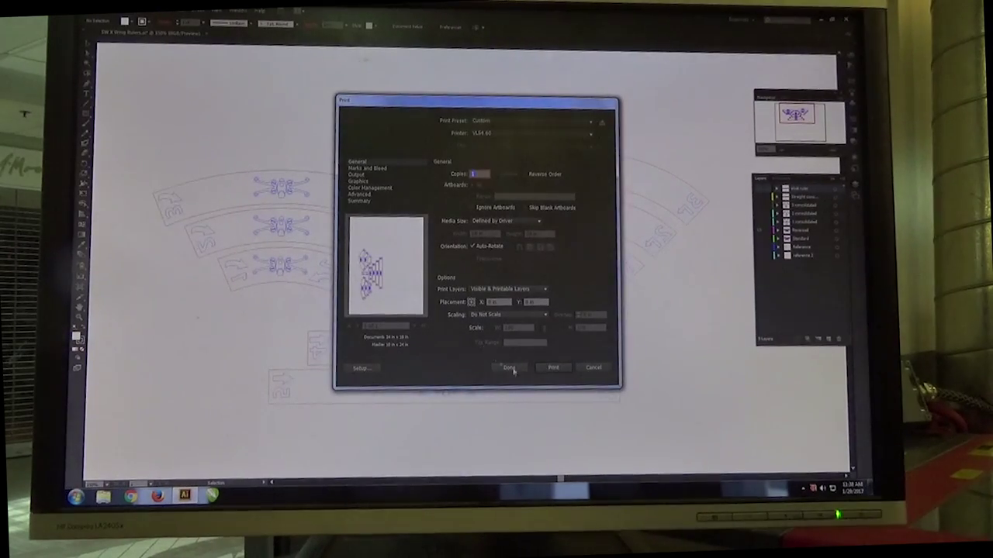
pyautogui.click(541, 369)
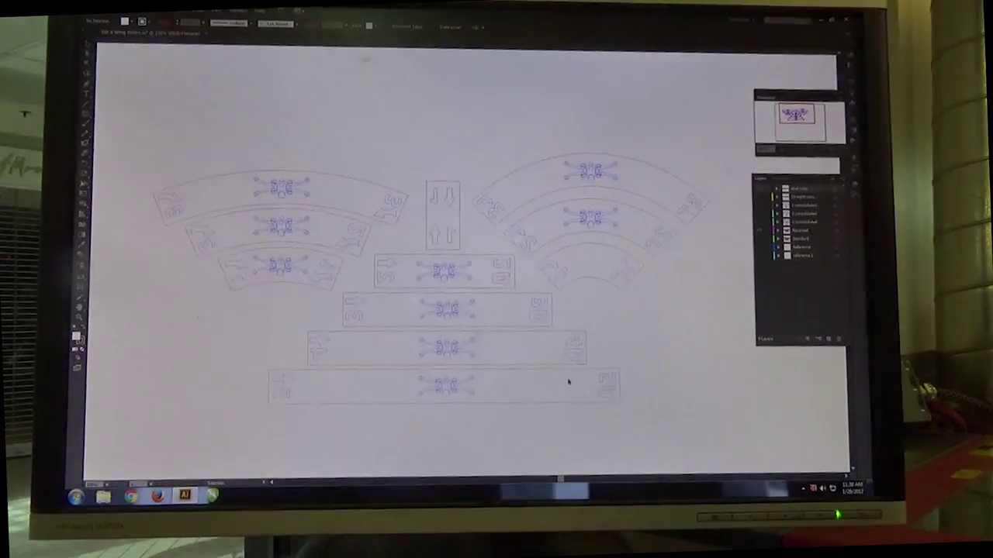